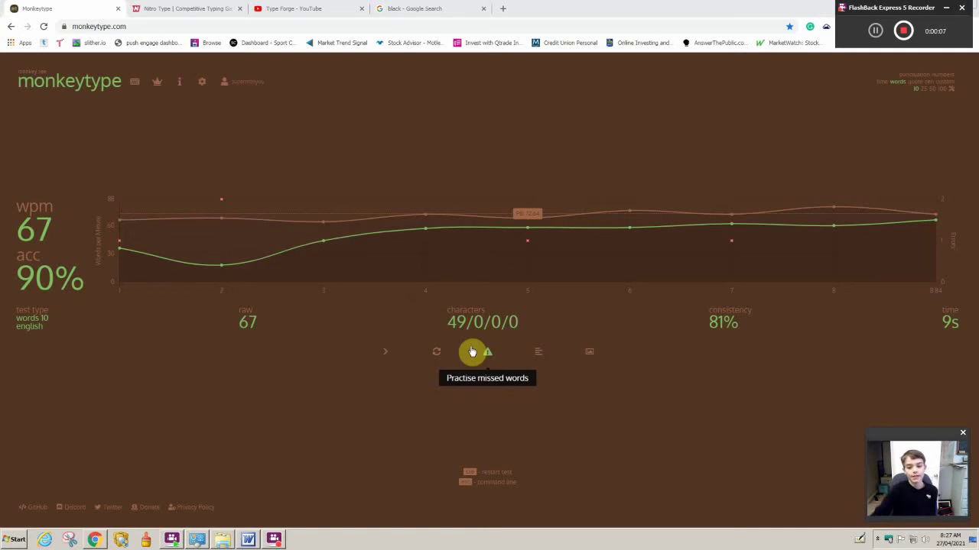
# Open Monkeytype settings and scroll to the theme section, where matcha moccha is applied.
pyautogui.click(199, 85)
pyautogui.scroll(-3, 390, 344)
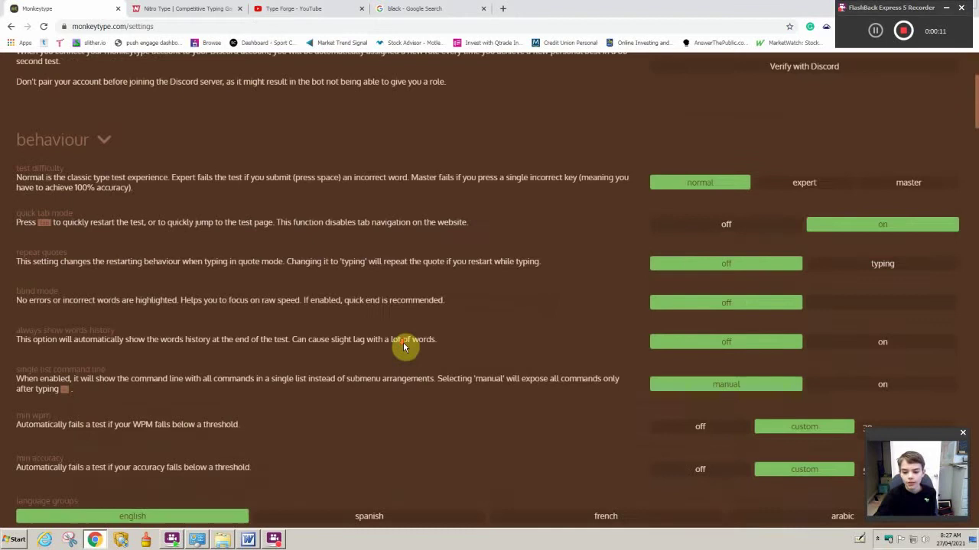
pyautogui.scroll(-5, 406, 352)
pyautogui.scroll(-10, 517, 413)
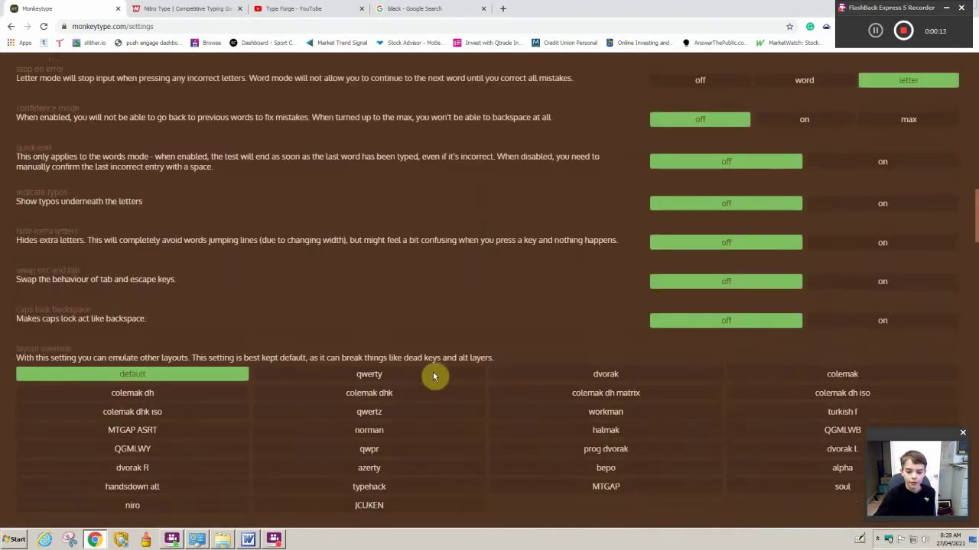
pyautogui.scroll(-10, 436, 375)
pyautogui.scroll(-7, 431, 376)
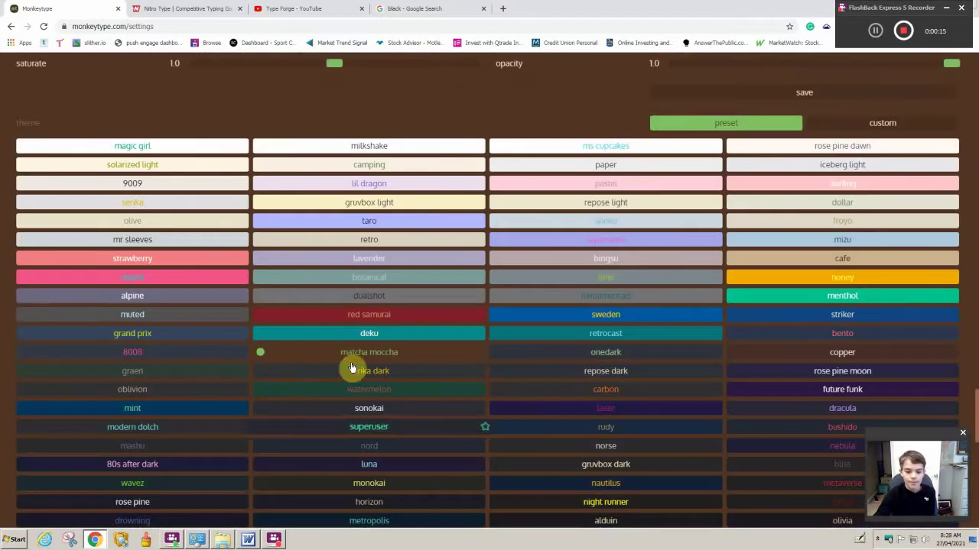
pyautogui.scroll(1, 563, 398)
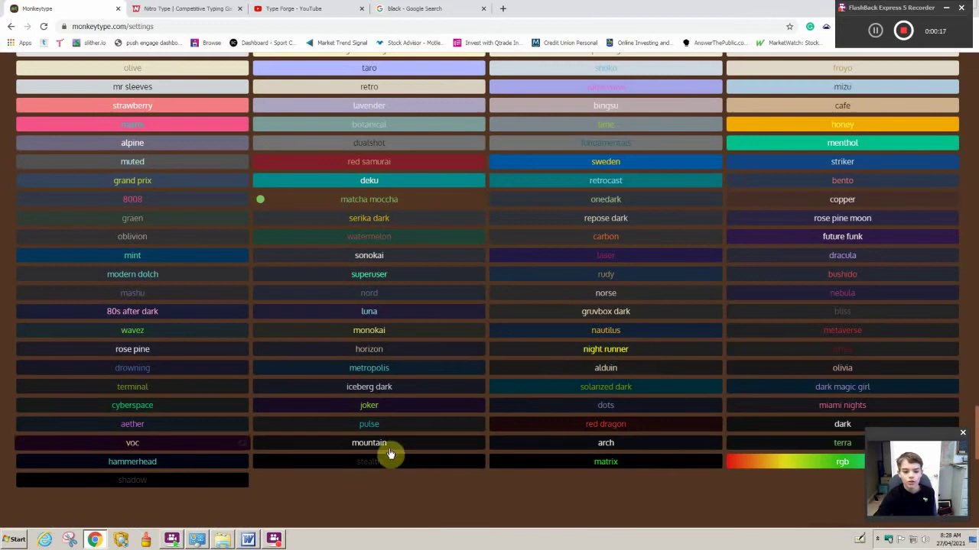
pyautogui.scroll(1, 327, 482)
pyautogui.scroll(4, 328, 486)
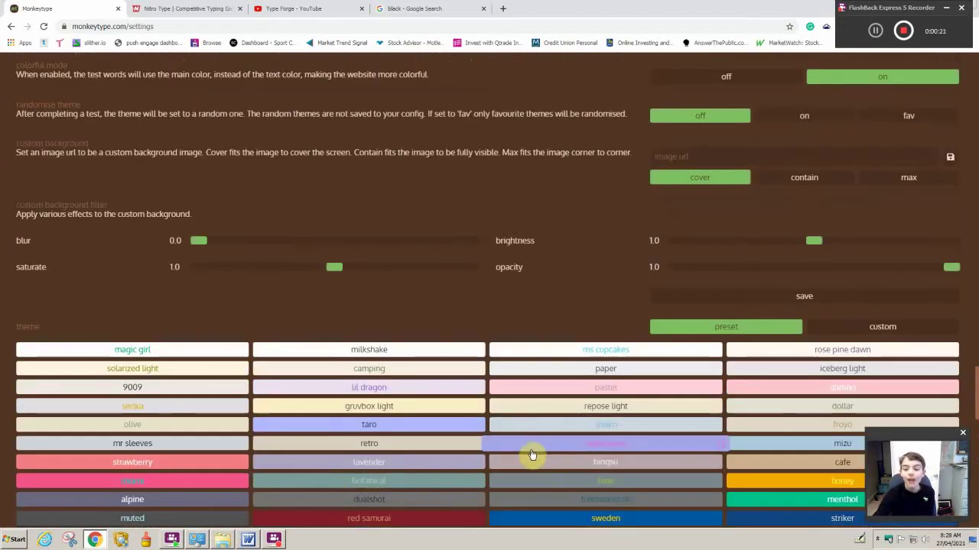
pyautogui.scroll(1, 457, 485)
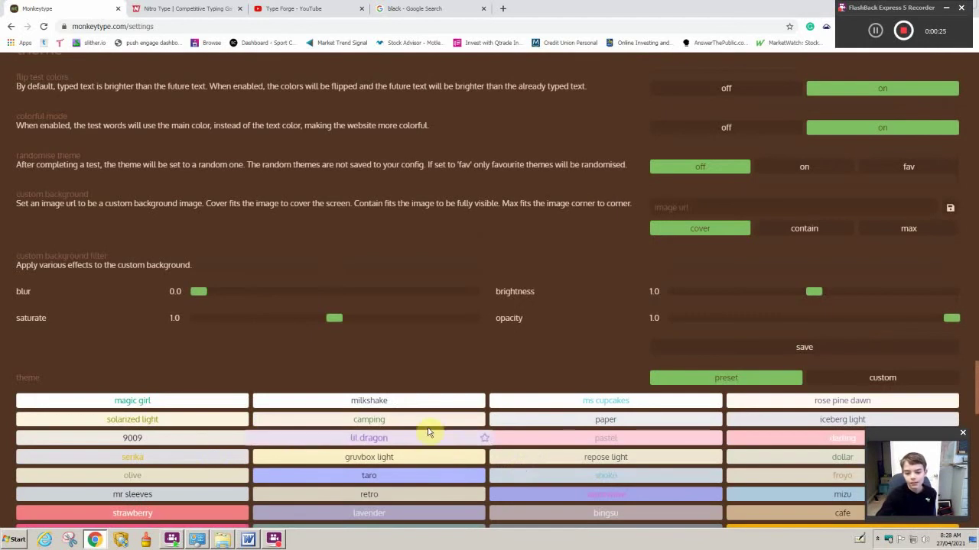
# Switch to a custom theme and set its text colour to teal (RGB 55, 156, 169).
pyautogui.click(840, 377)
pyautogui.scroll(-2, 283, 417)
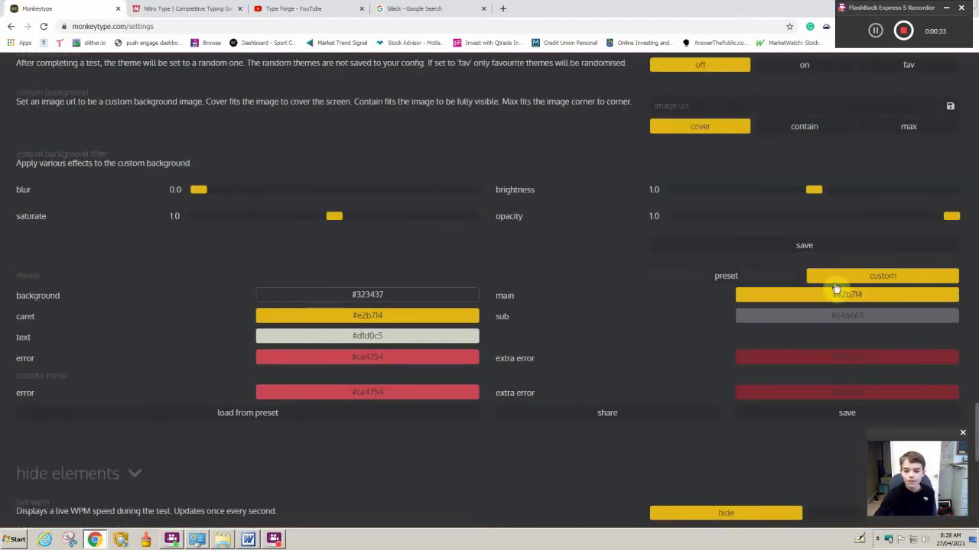
pyautogui.click(376, 340)
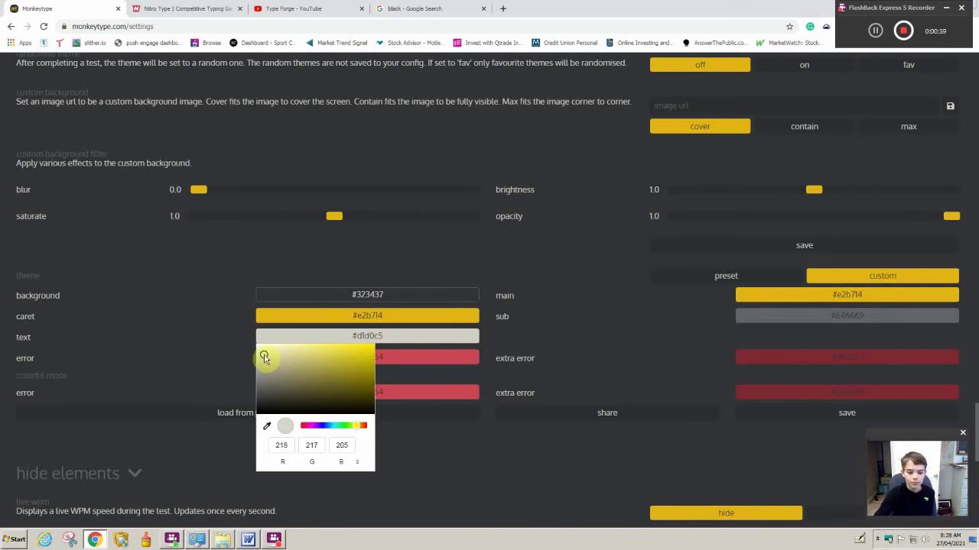
pyautogui.moveTo(263, 358); pyautogui.dragTo(288, 372)
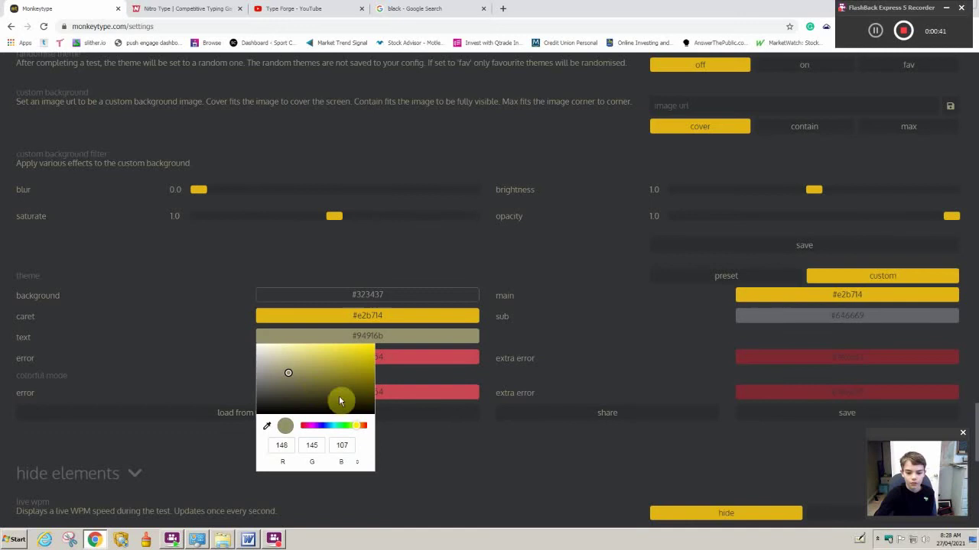
pyautogui.click(340, 393)
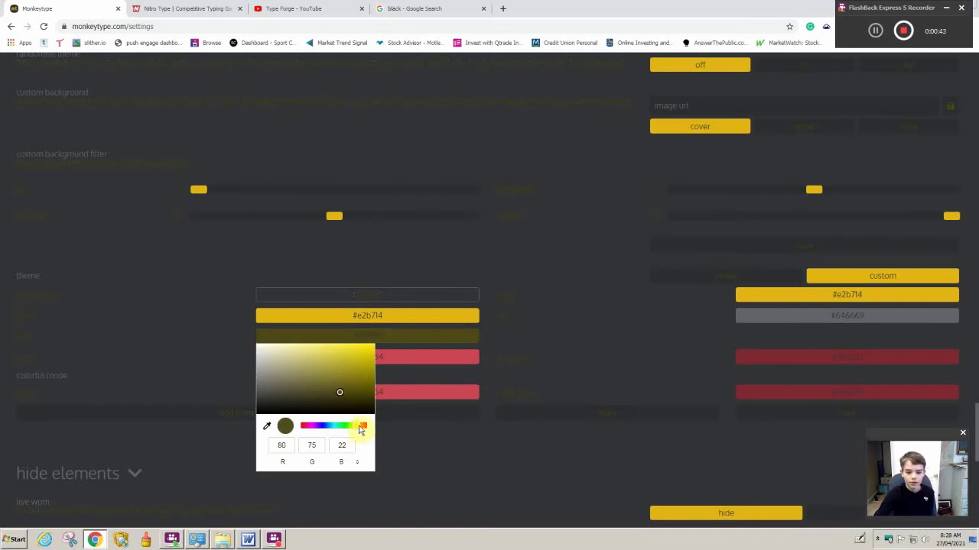
pyautogui.click(349, 364)
pyautogui.moveTo(351, 364); pyautogui.dragTo(337, 371)
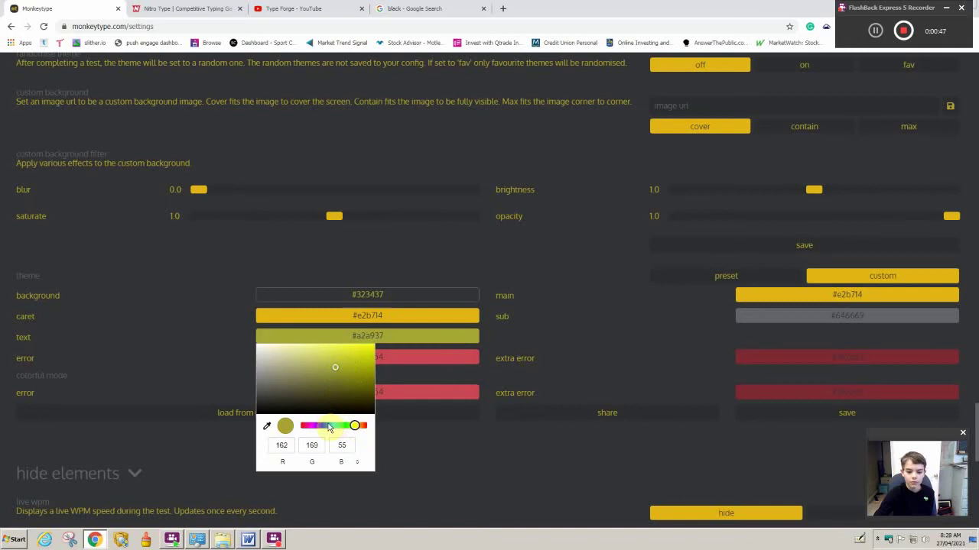
pyautogui.click(335, 427)
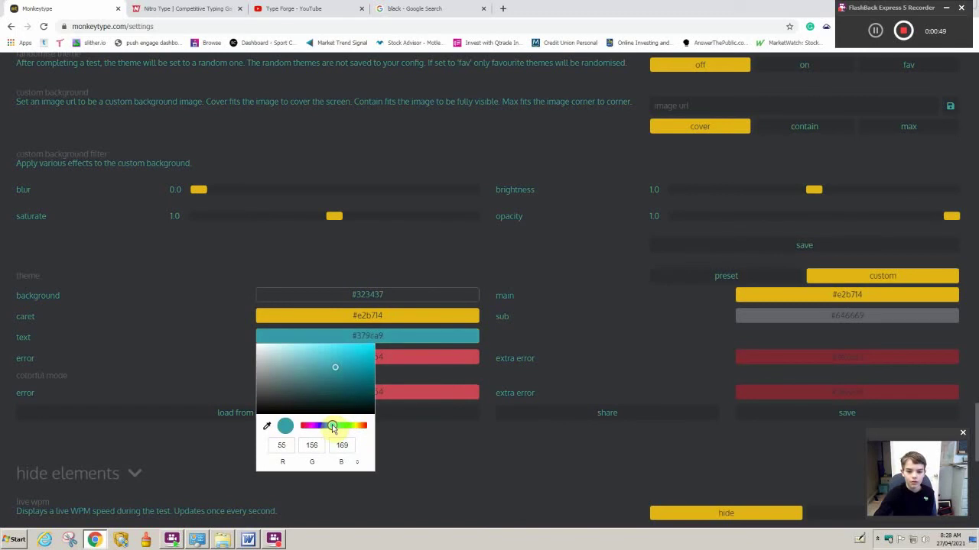
# Make the custom theme's error colour bright red.
pyautogui.click(440, 443)
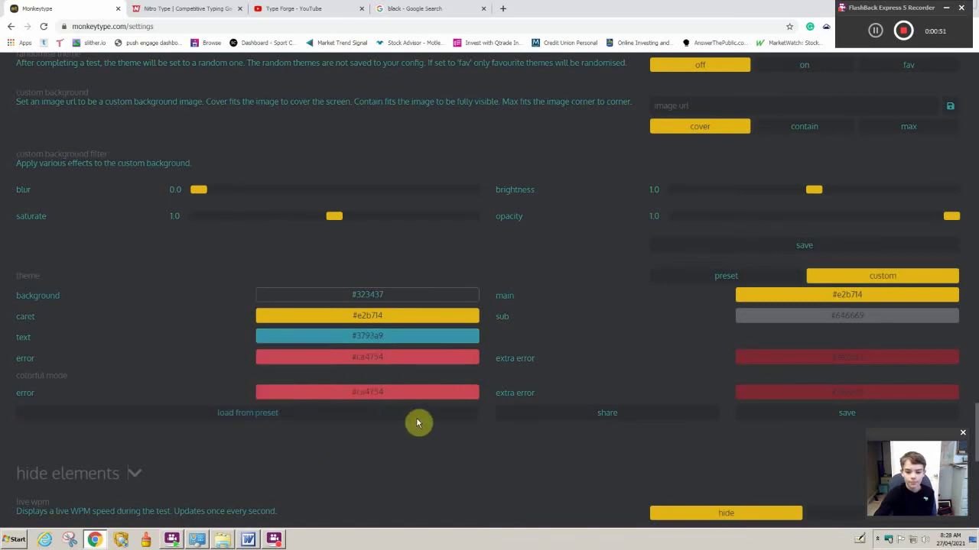
pyautogui.click(384, 362)
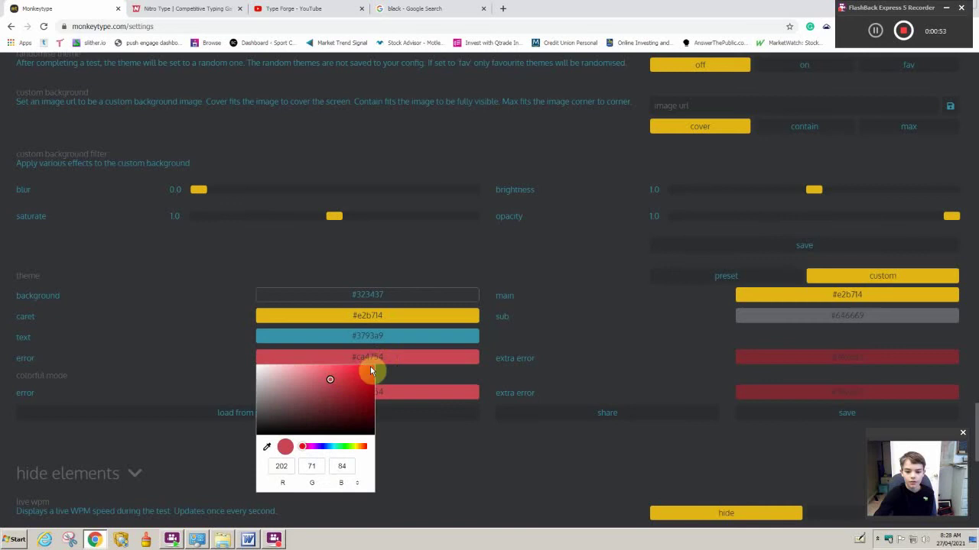
pyautogui.moveTo(330, 380); pyautogui.dragTo(397, 361)
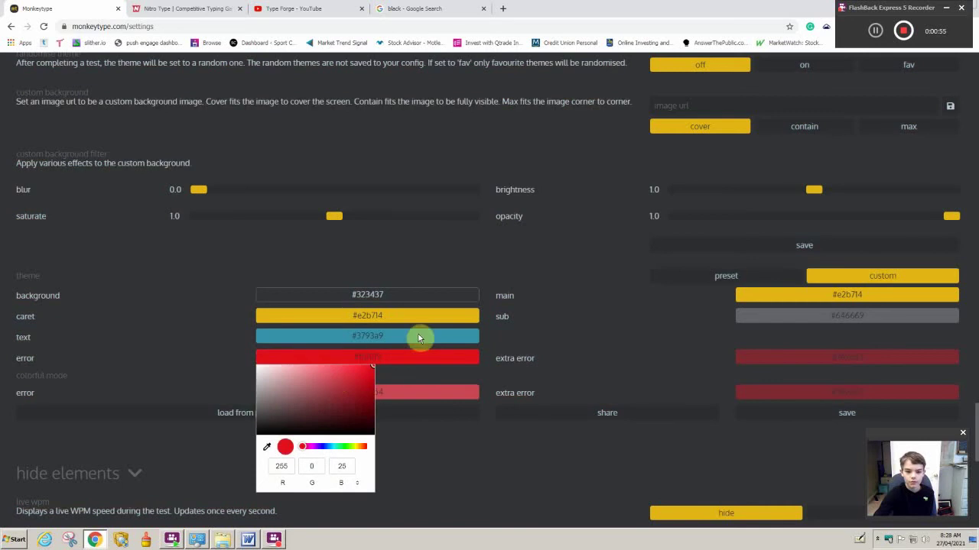
pyautogui.click(394, 435)
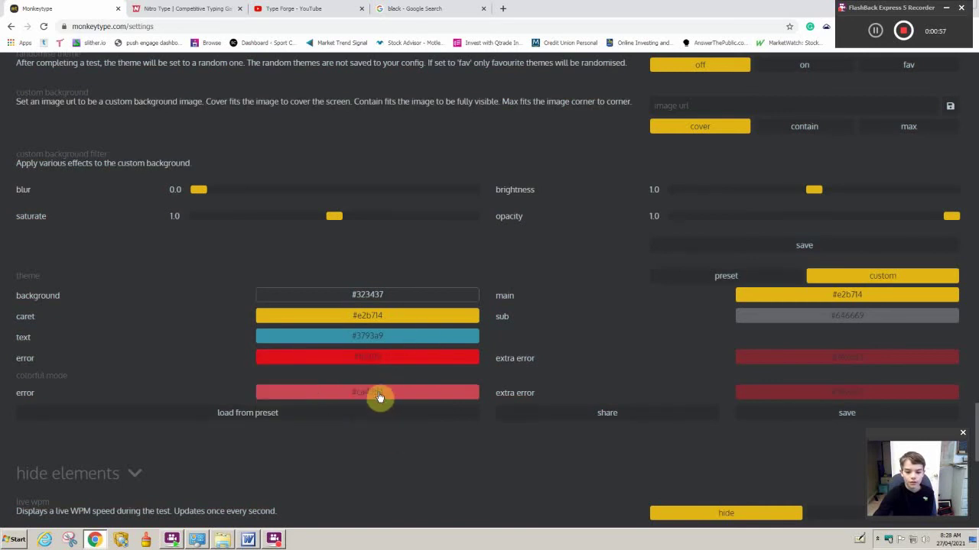
# Set the colorful-mode error colour to magenta.
pyautogui.click(379, 397)
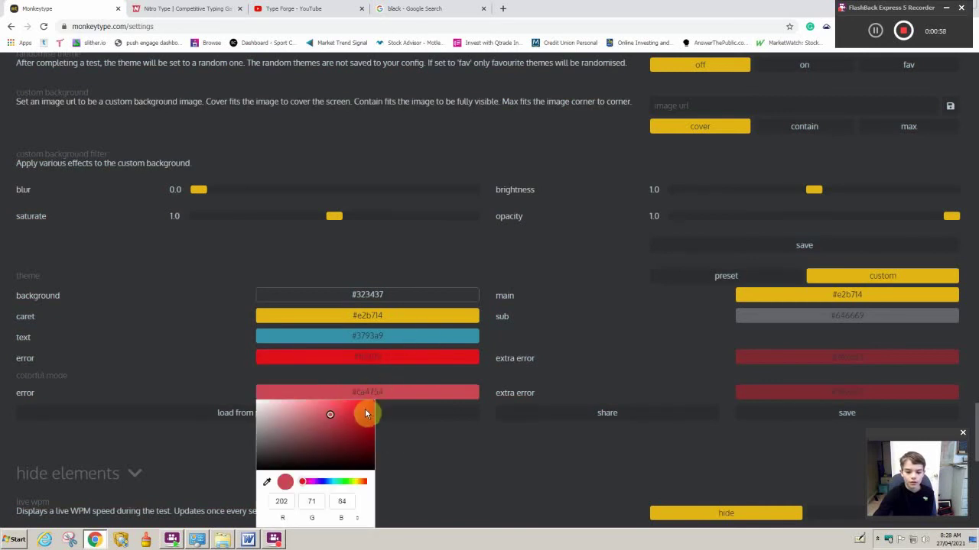
pyautogui.click(305, 482)
pyautogui.moveTo(329, 415); pyautogui.dragTo(365, 418)
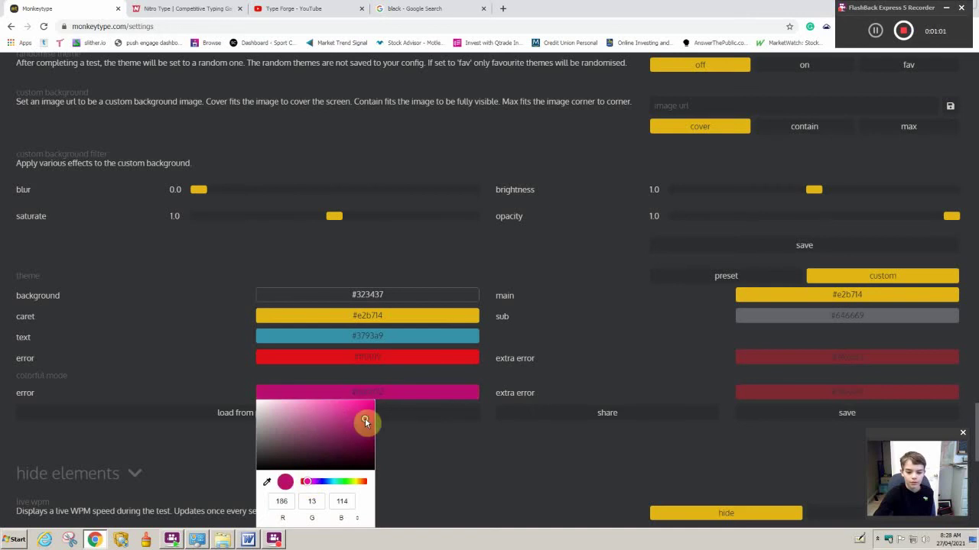
pyautogui.click(421, 464)
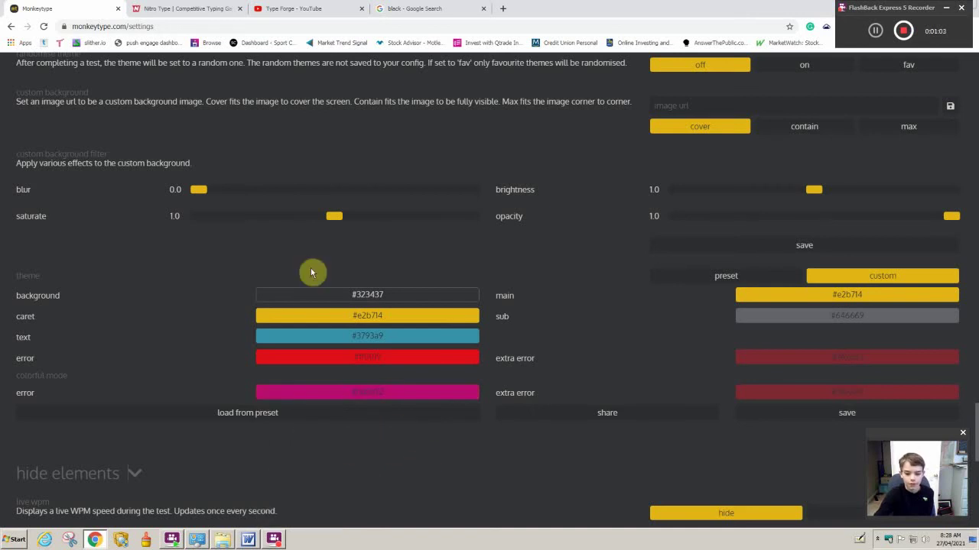
# Change the theme background colour to royal blue #334bc1.
pyautogui.click(342, 302)
pyautogui.click(269, 354)
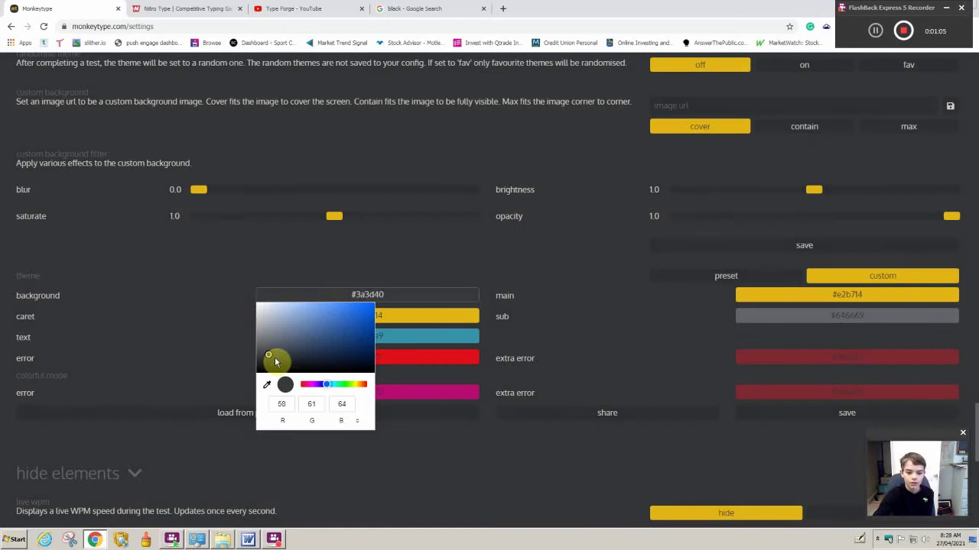
pyautogui.click(352, 318)
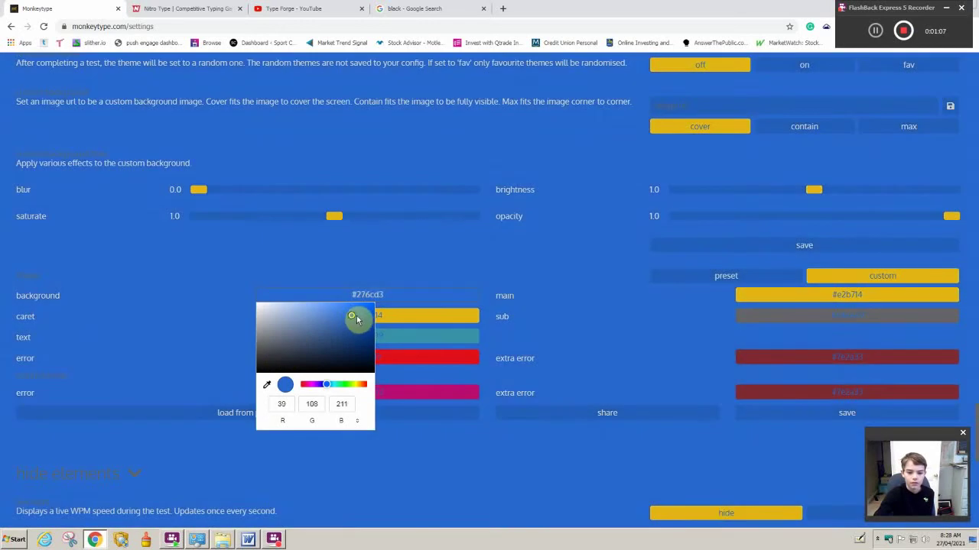
pyautogui.click(331, 316)
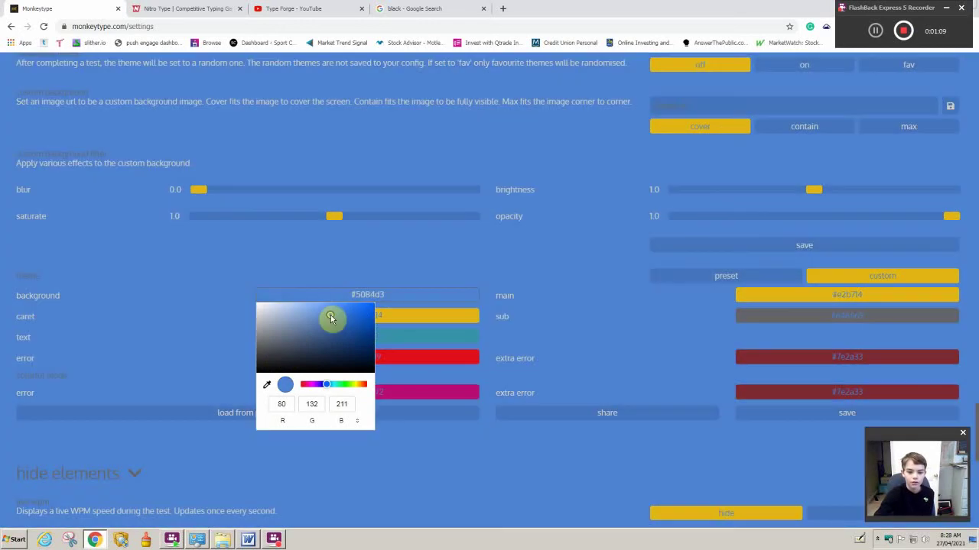
pyautogui.click(342, 318)
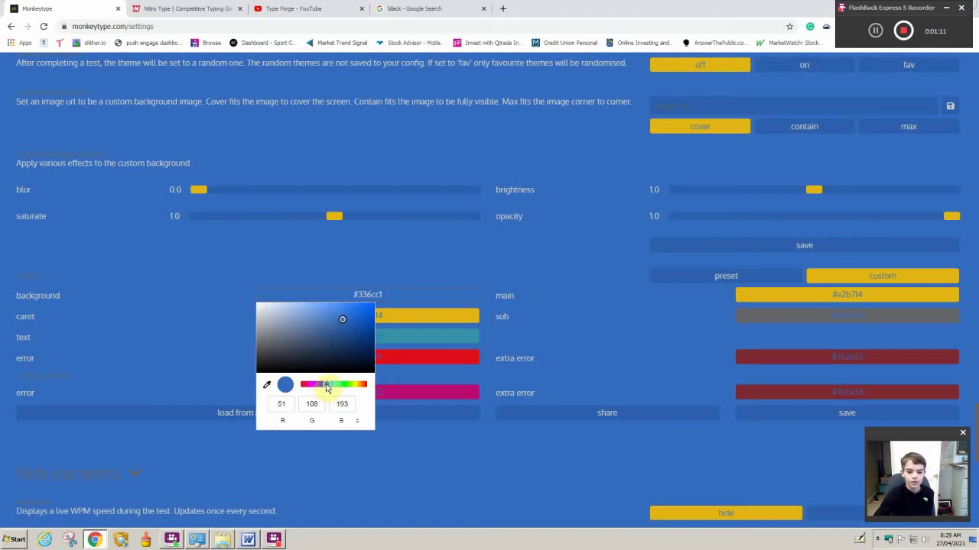
pyautogui.moveTo(325, 387); pyautogui.dragTo(325, 386)
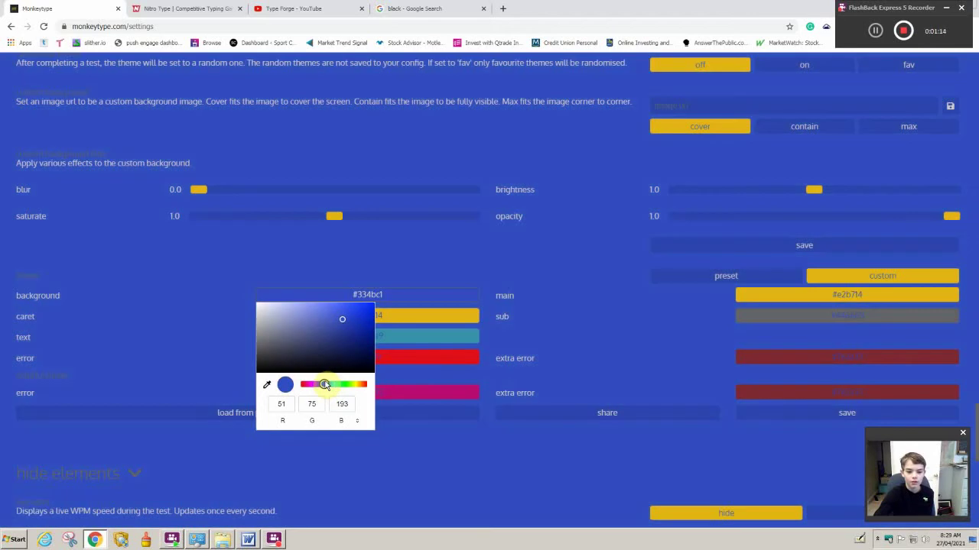
pyautogui.click(548, 324)
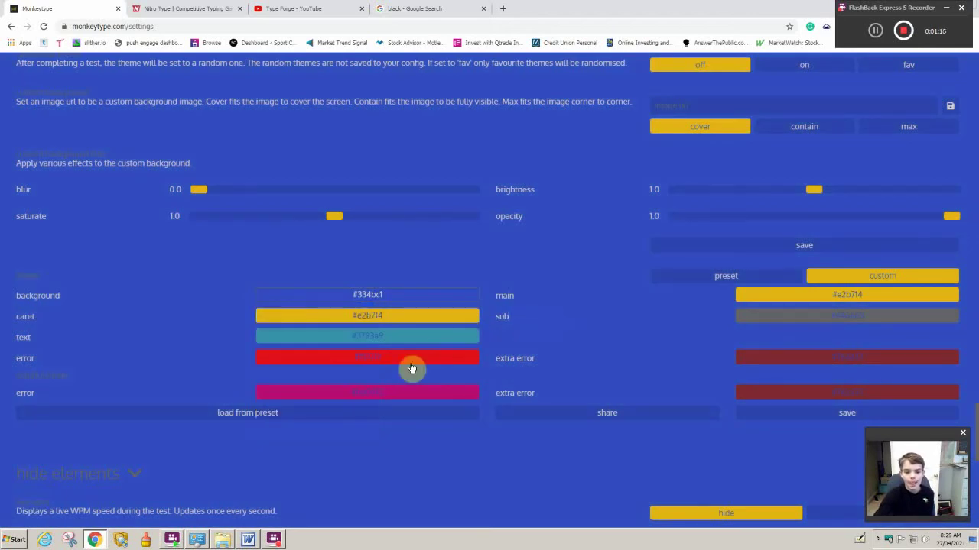
pyautogui.scroll(2, 470, 284)
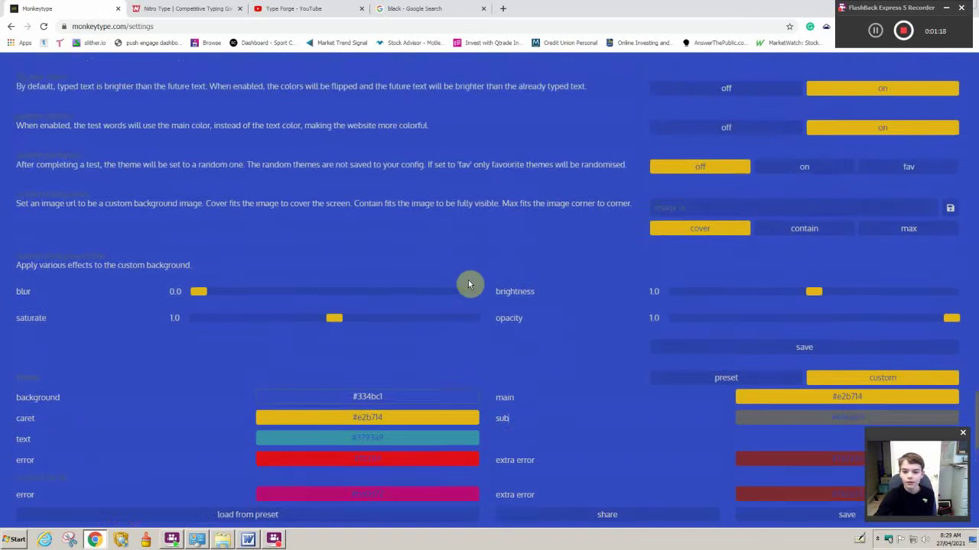
pyautogui.scroll(-2, 471, 303)
pyautogui.scroll(-10, 465, 306)
pyautogui.scroll(6, 489, 291)
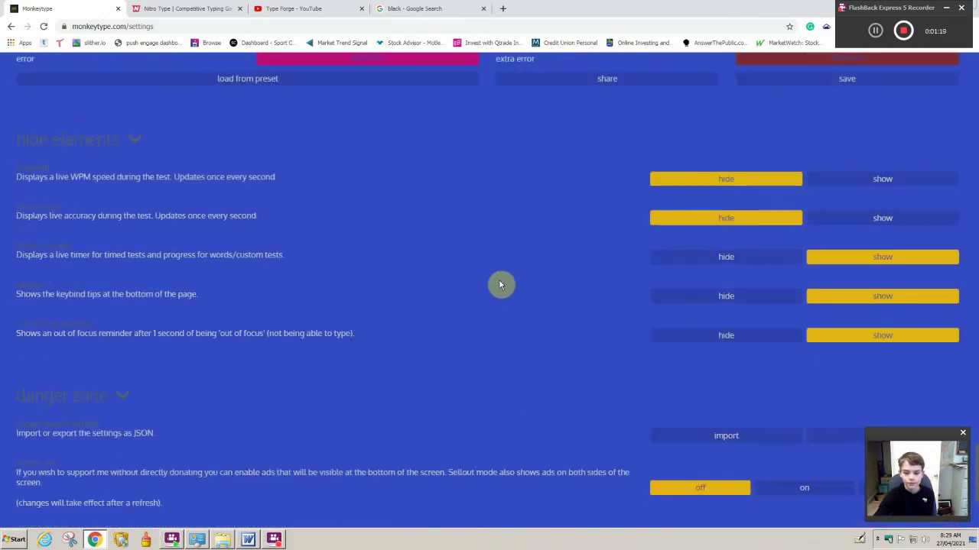
pyautogui.scroll(4, 384, 221)
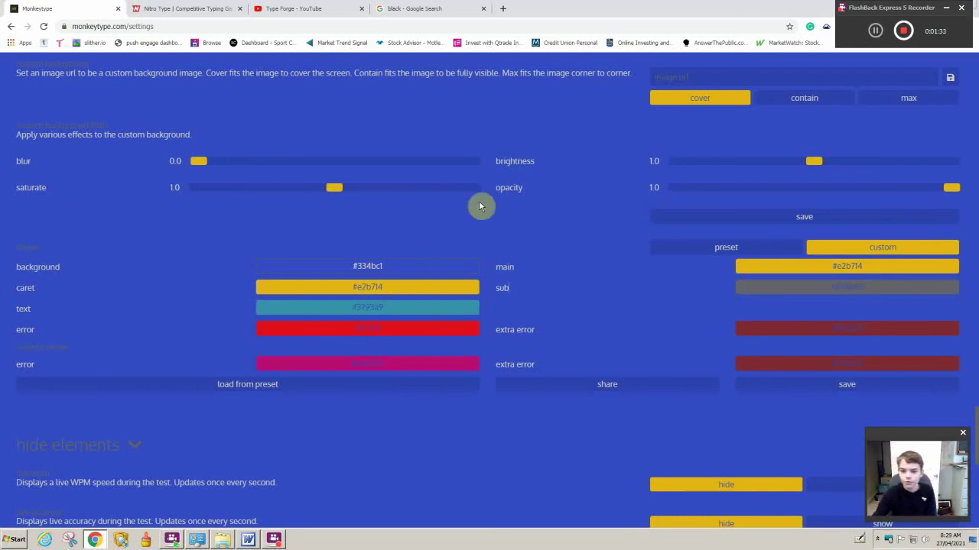
# Brighten the custom theme's main colour to a warm yellow, #fac400.
pyautogui.click(833, 267)
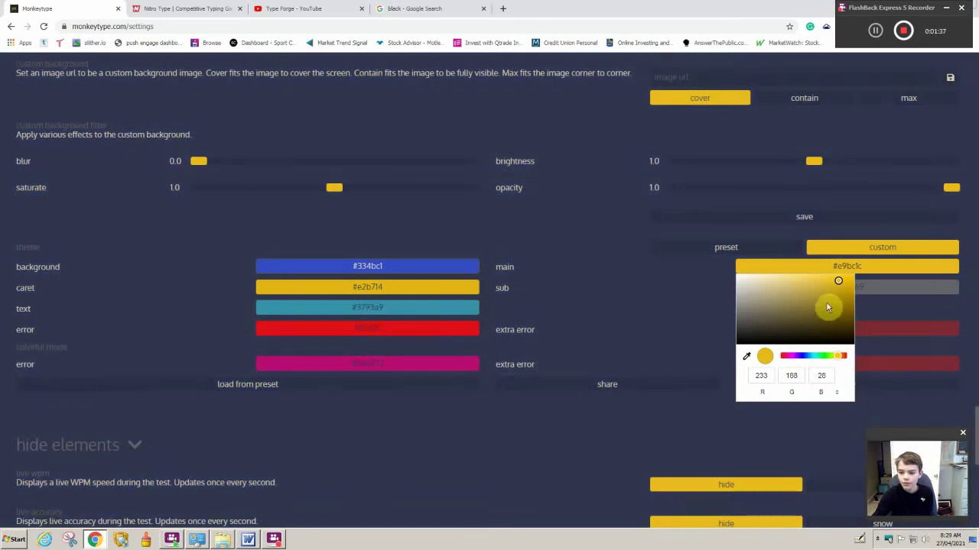
pyautogui.moveTo(832, 296); pyautogui.dragTo(852, 282)
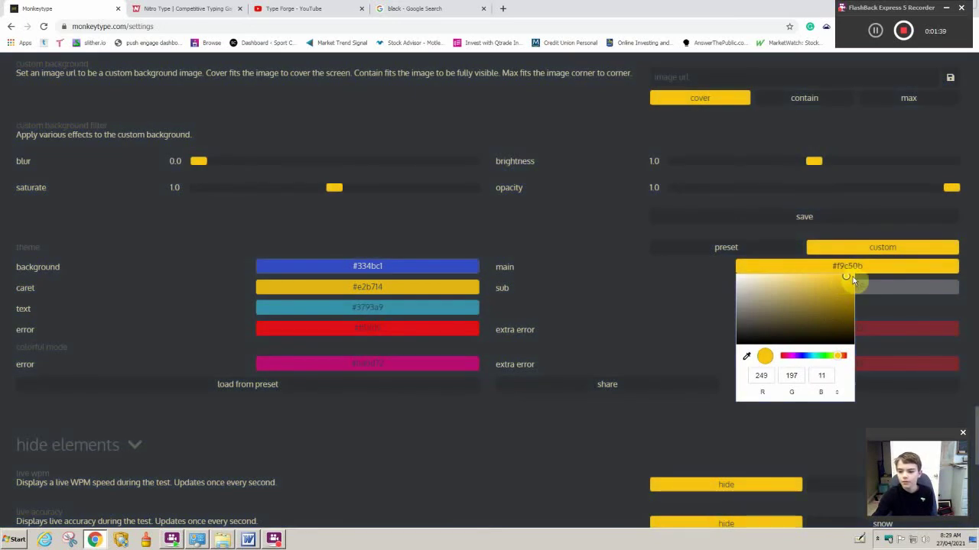
pyautogui.click(539, 293)
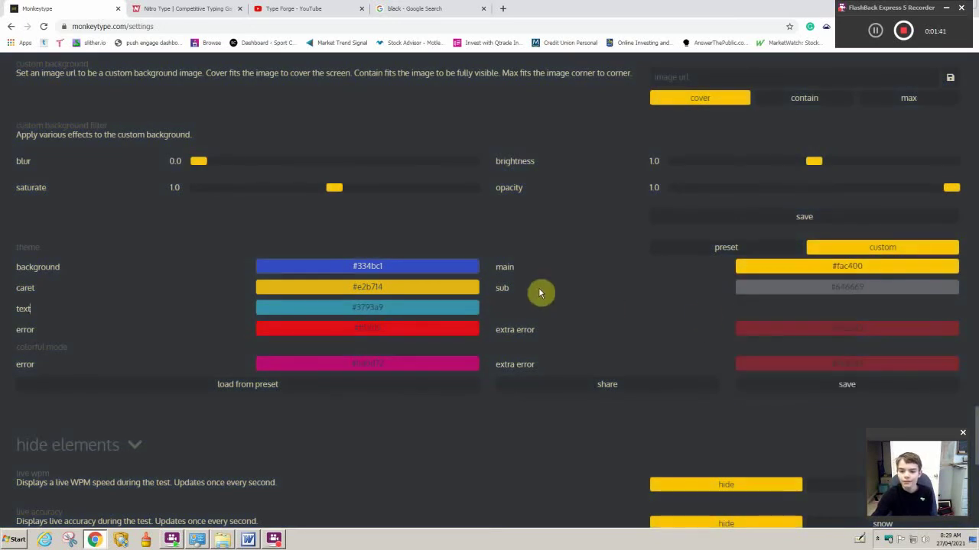
# Nudge the background colour to #344dc5 so the page turns blue.
pyautogui.click(413, 267)
pyautogui.moveTo(341, 290); pyautogui.dragTo(343, 290)
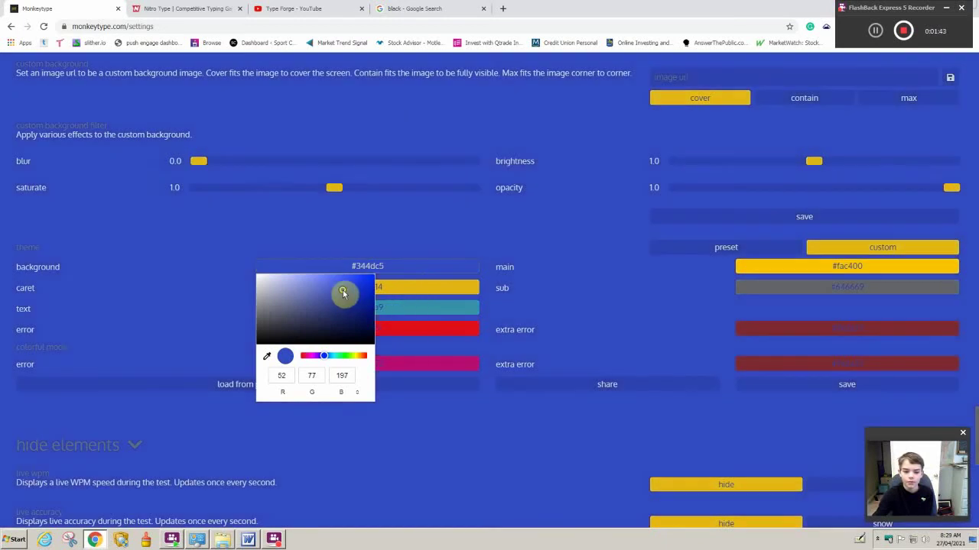
pyautogui.click(605, 302)
pyautogui.scroll(1, 577, 315)
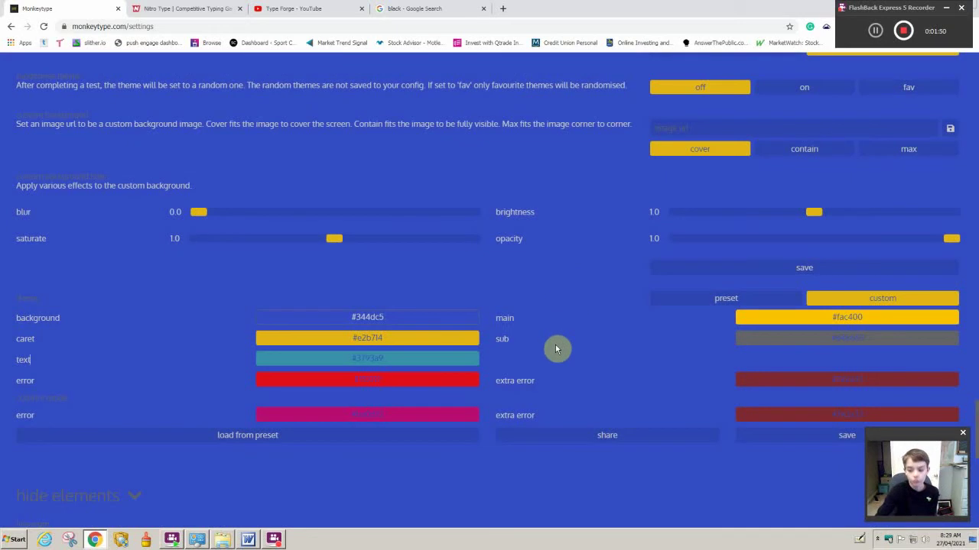
pyautogui.scroll(-2, 581, 365)
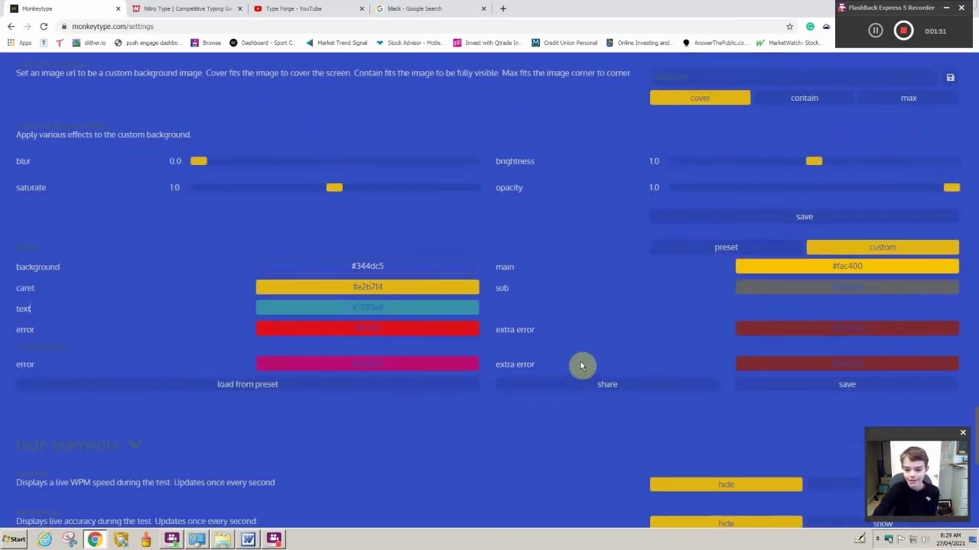
pyautogui.scroll(1, 579, 365)
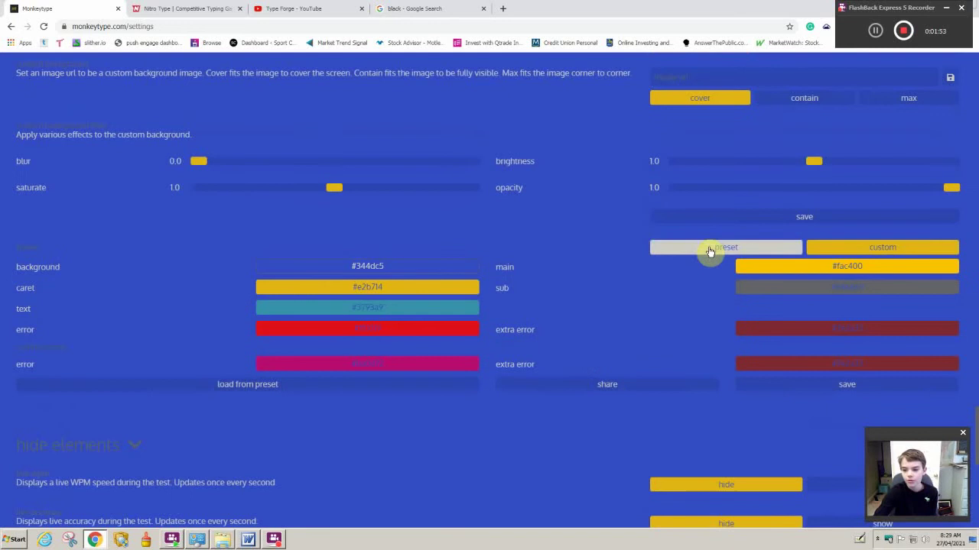
# Switch to a brown preset theme, then toggle background image fit to contain and back to cover.
pyautogui.click(710, 252)
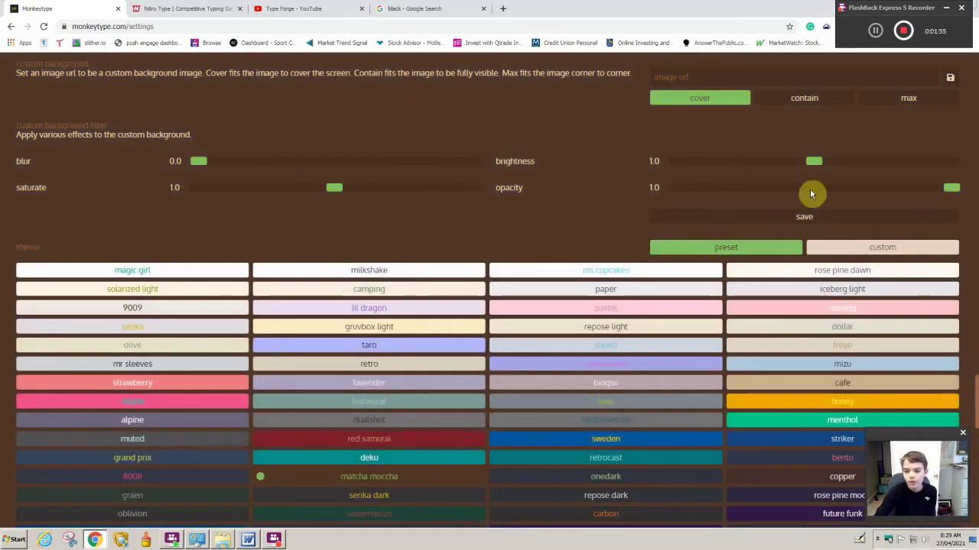
pyautogui.scroll(2, 734, 196)
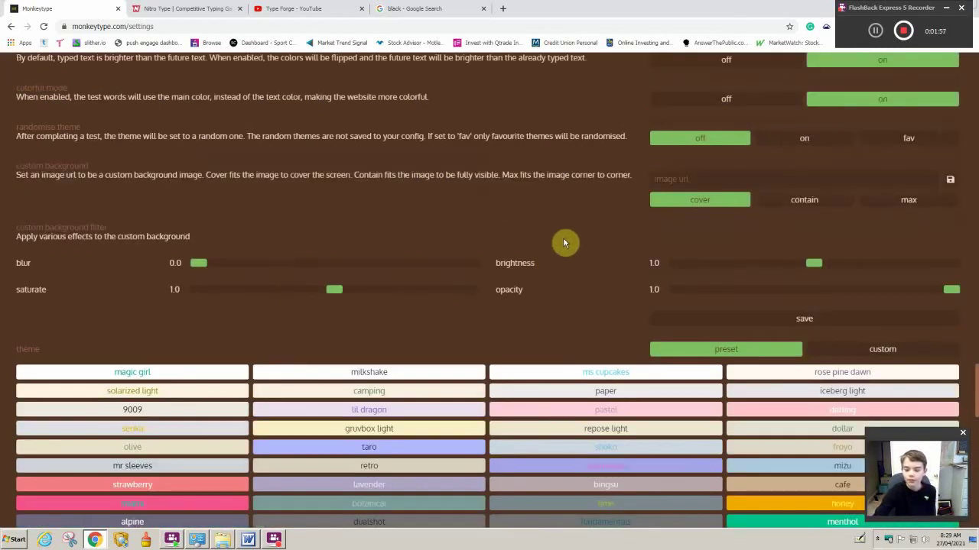
pyautogui.scroll(1, 564, 243)
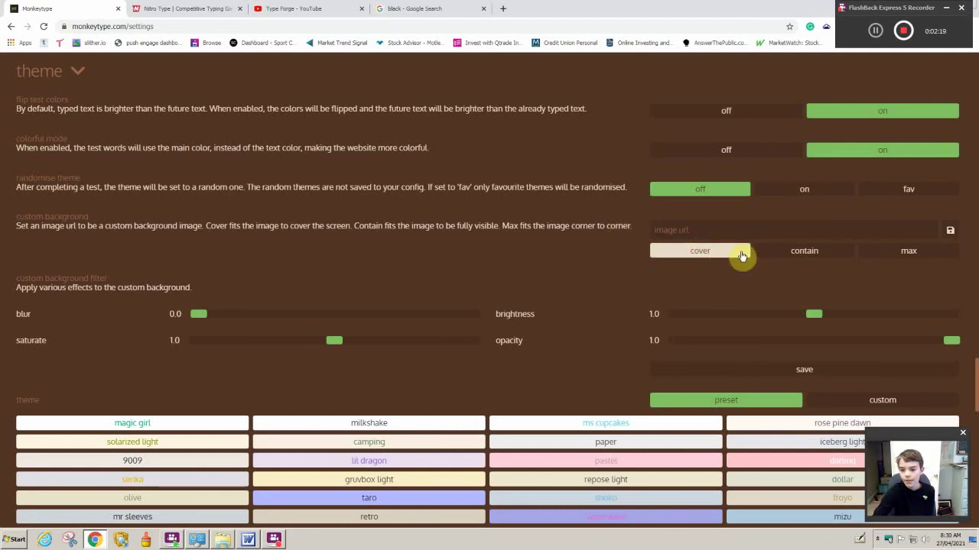
pyautogui.click(764, 254)
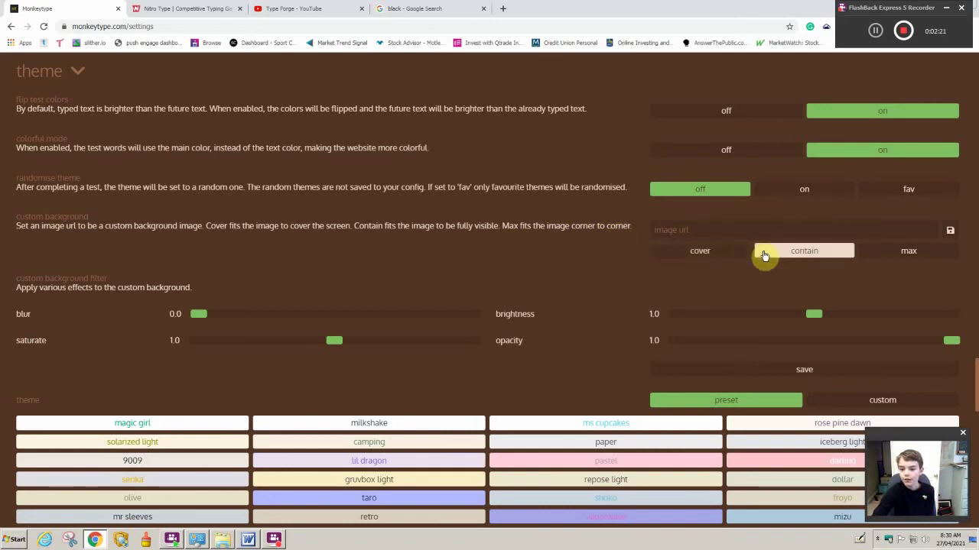
pyautogui.click(736, 255)
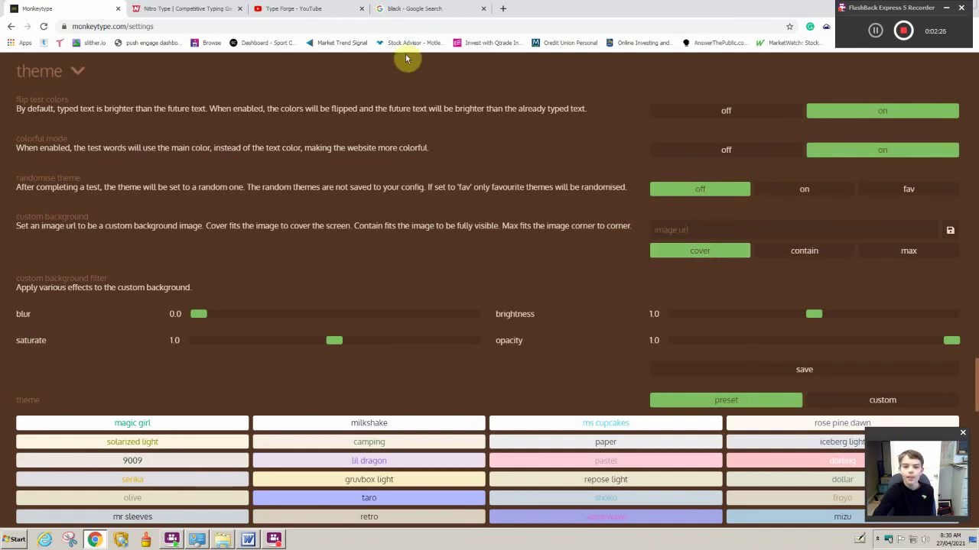
# Open the black-hole grid GIF from the 'black' image results in a new tab.
pyautogui.click(400, 11)
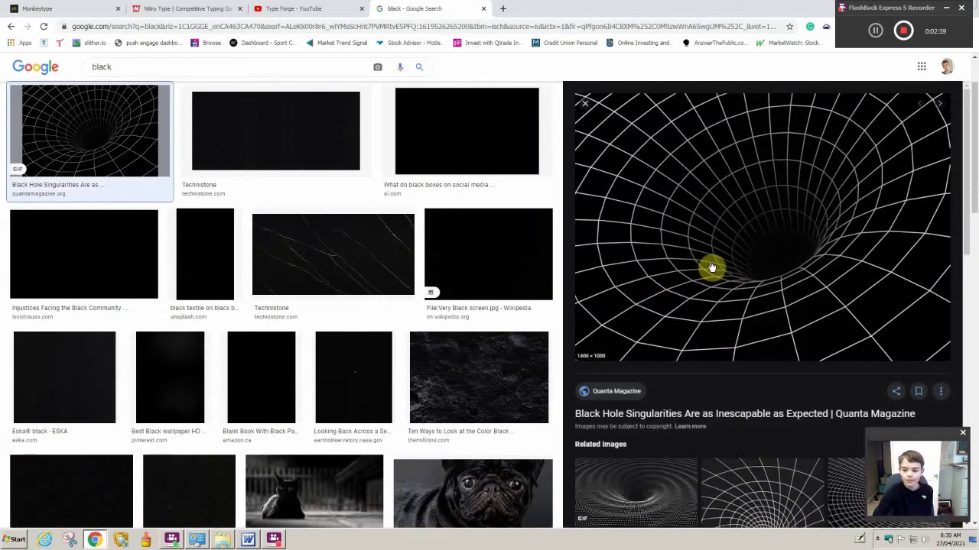
pyautogui.rightClick(776, 258)
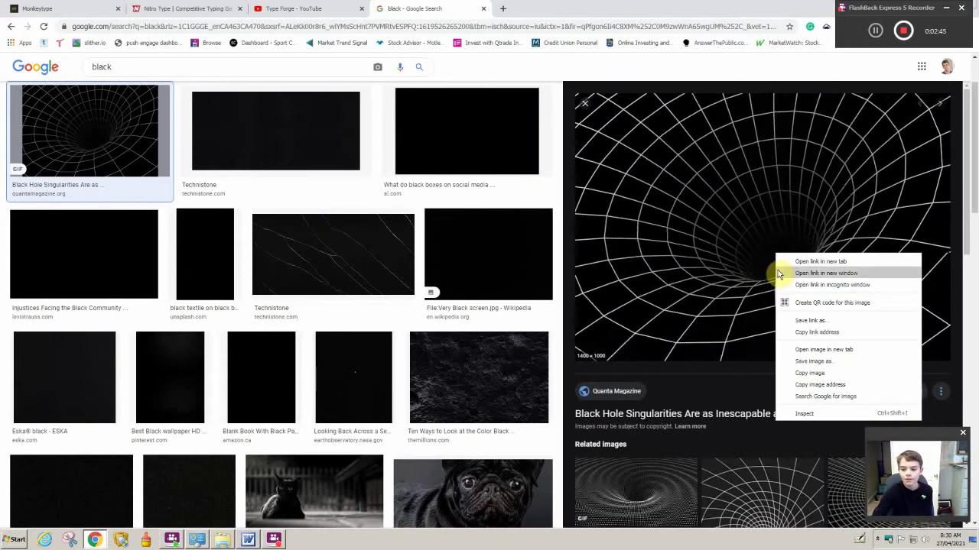
pyautogui.click(797, 351)
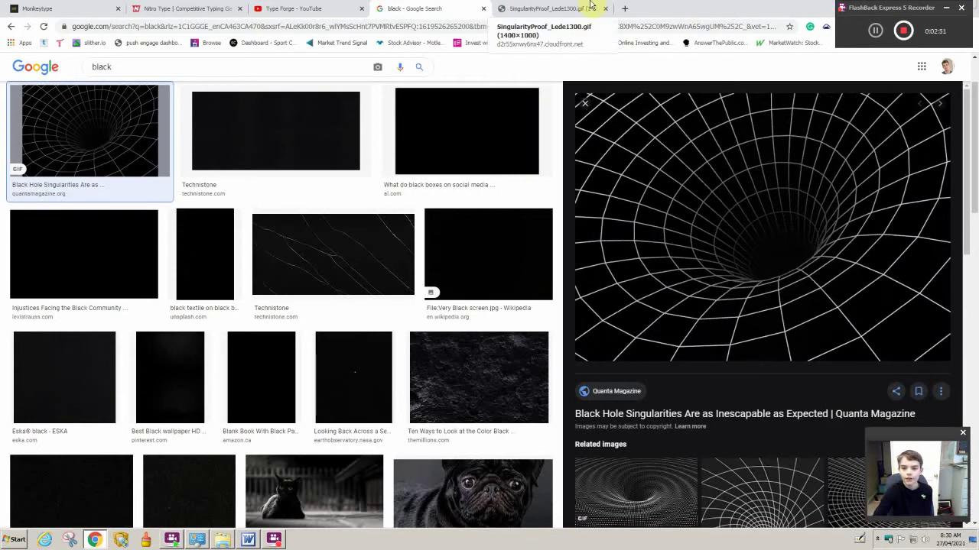
# In the GIF's tab, select its full image address for copying.
pyautogui.click(552, 11)
pyautogui.moveTo(336, 26); pyautogui.dragTo(279, 26)
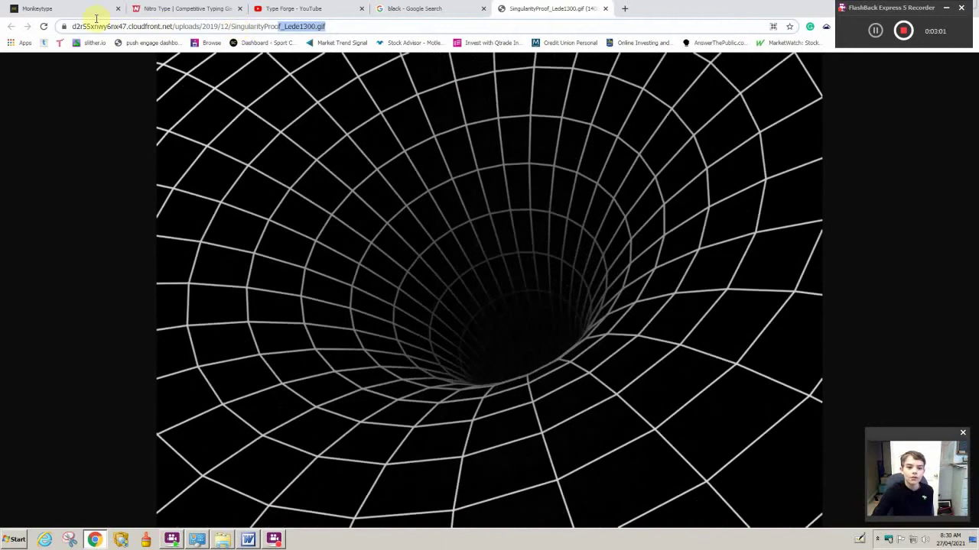
pyautogui.moveTo(96, 19); pyautogui.dragTo(67, 25)
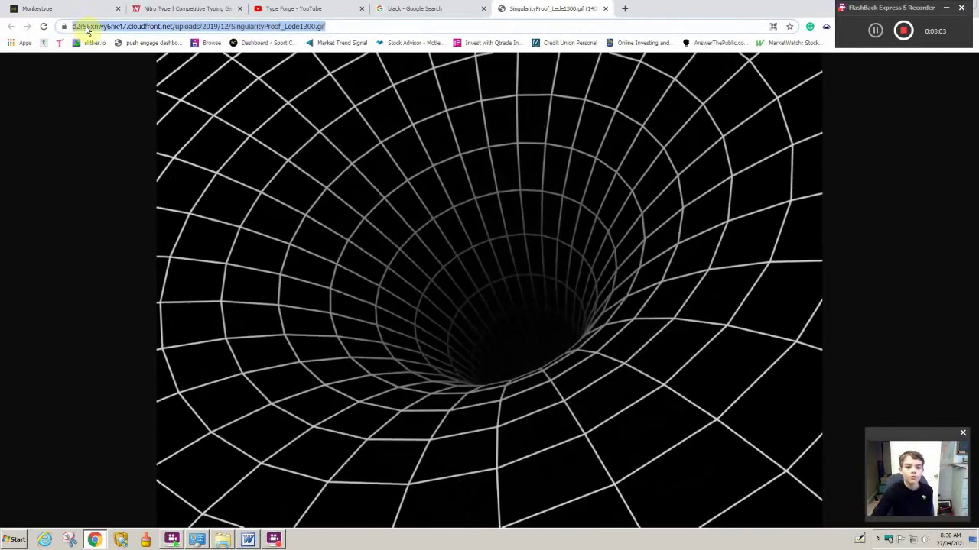
pyautogui.rightClick(88, 28)
# Copy the SingularityProof GIF address, paste it into Monkeytype's image url field, and save.
pyautogui.click(118, 64)
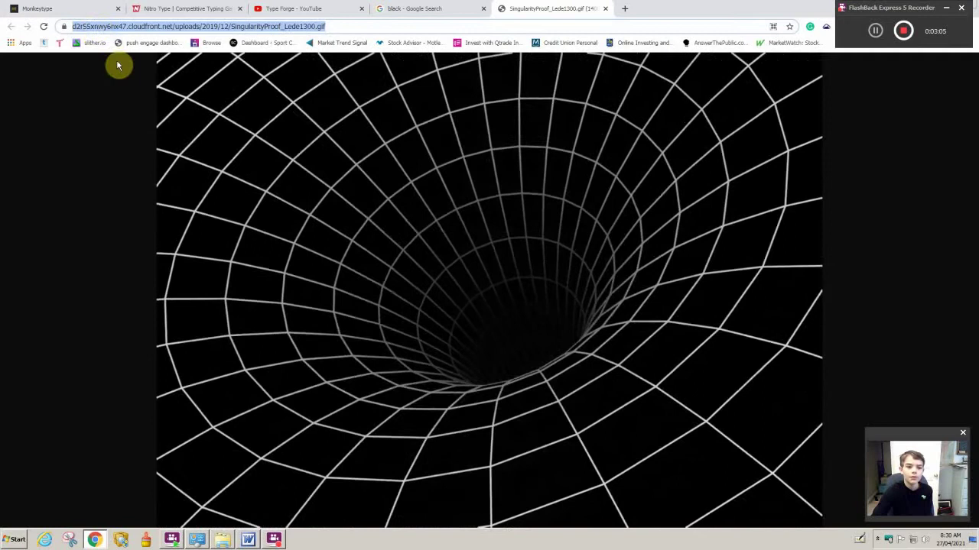
pyautogui.click(87, 8)
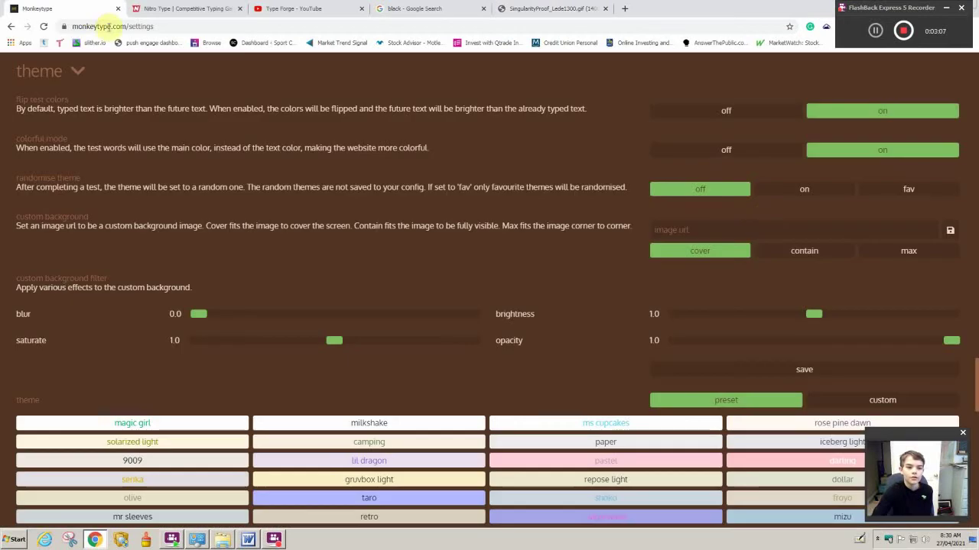
pyautogui.rightClick(762, 229)
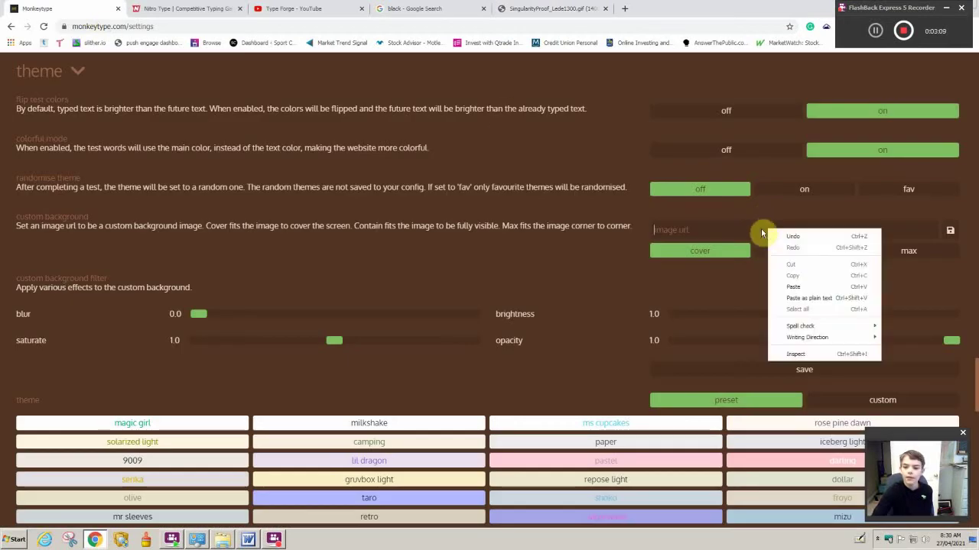
pyautogui.click(792, 288)
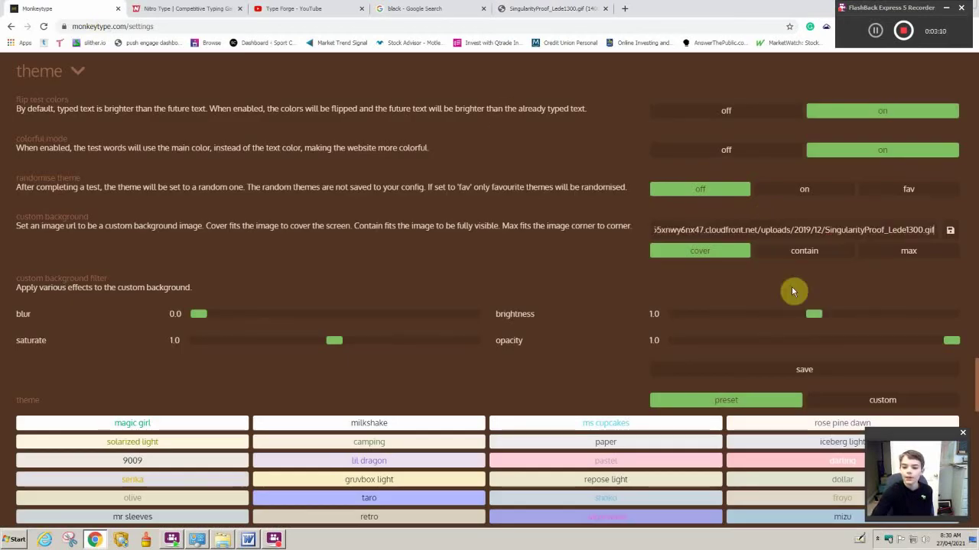
pyautogui.click(950, 231)
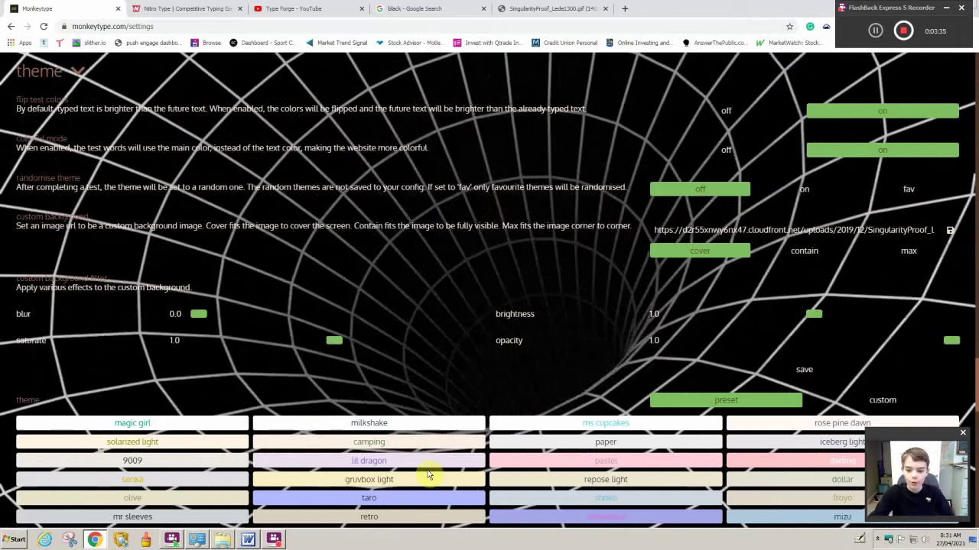
# Close the GIF tab and the 'black' image search tab, returning to Monkeytype.
pyautogui.scroll(-3, 465, 374)
pyautogui.scroll(-7, 463, 374)
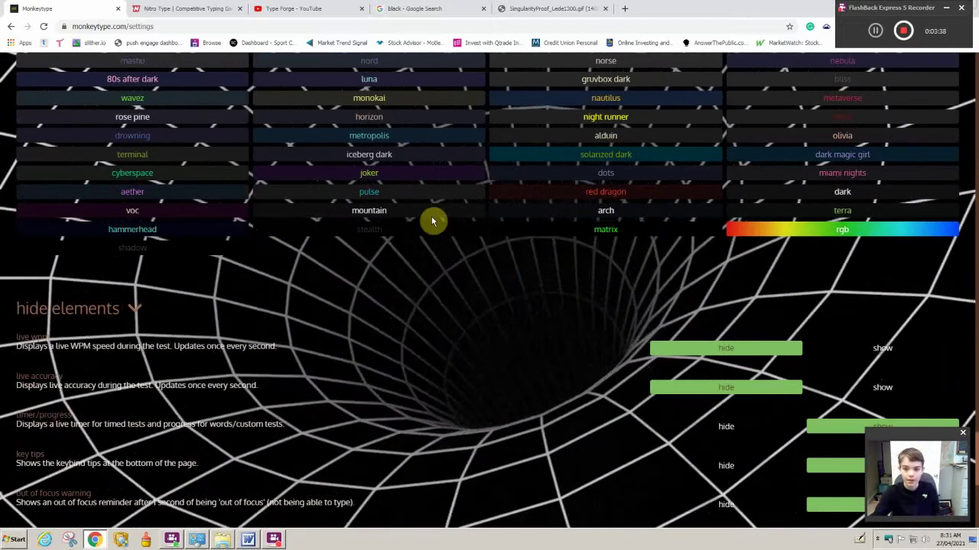
pyautogui.click(536, 6)
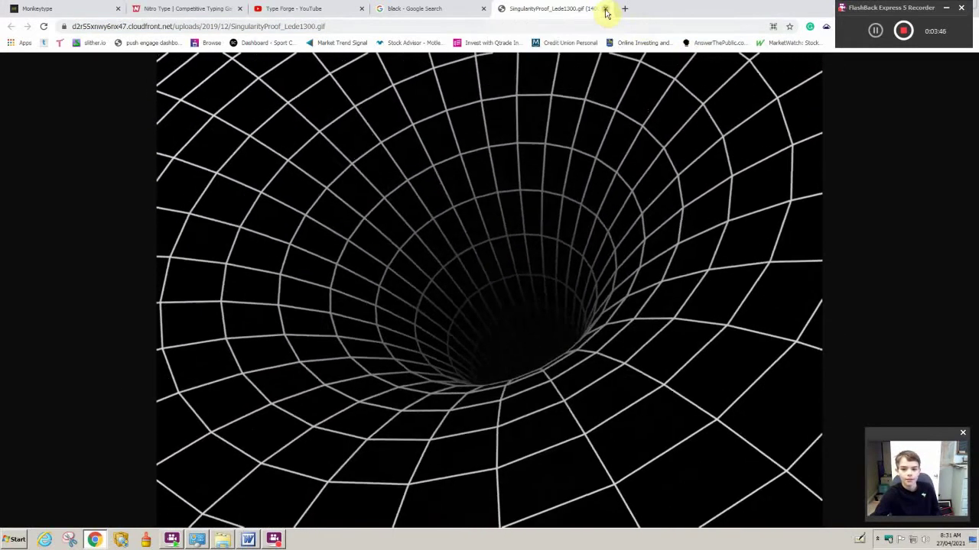
pyautogui.click(605, 9)
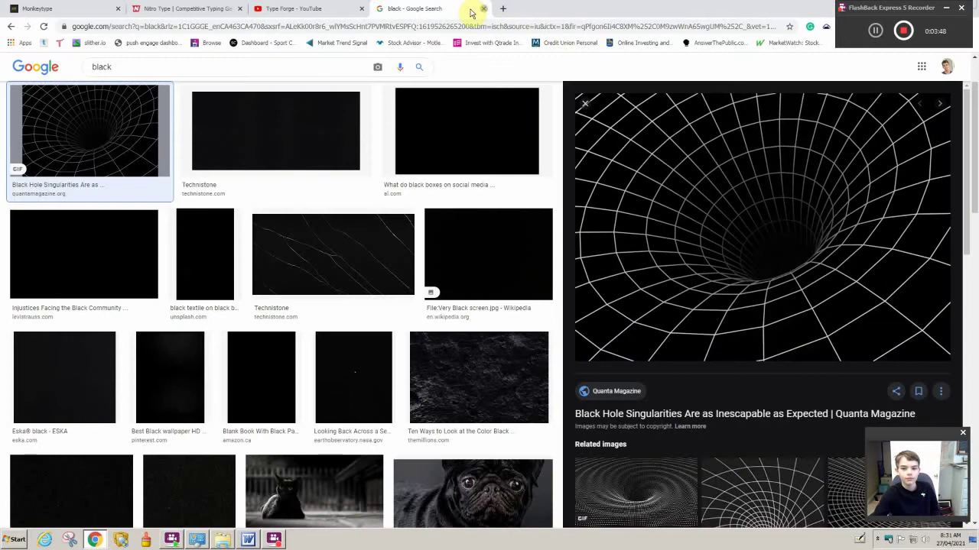
pyautogui.click(483, 8)
pyautogui.click(40, 8)
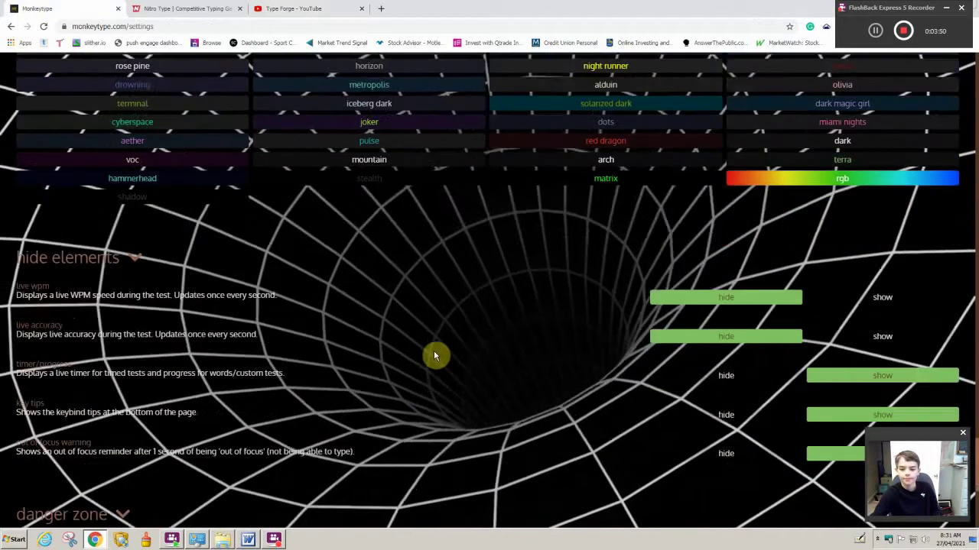
# Scroll around the settings to view the black-hole grid background near the custom background section.
pyautogui.scroll(1, 459, 344)
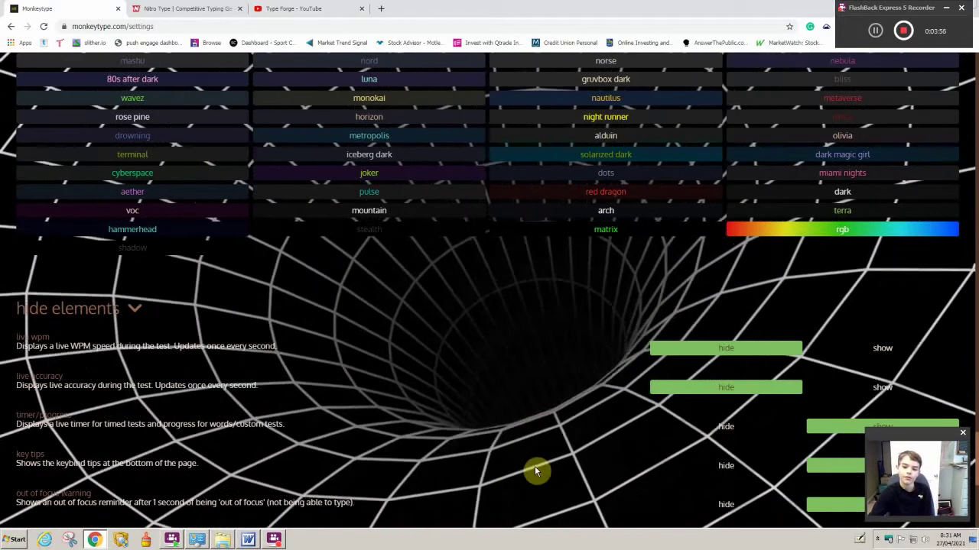
pyautogui.scroll(15, 535, 465)
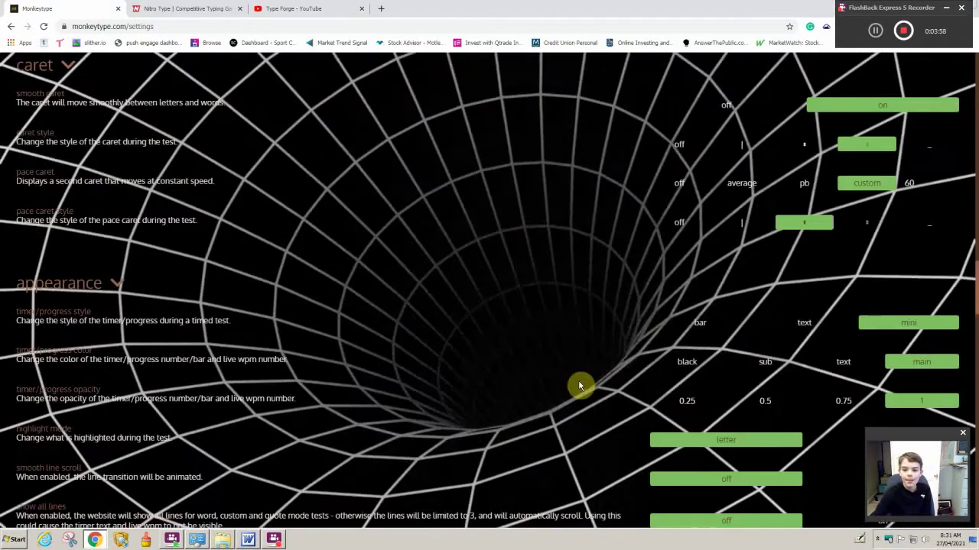
pyautogui.scroll(7, 579, 386)
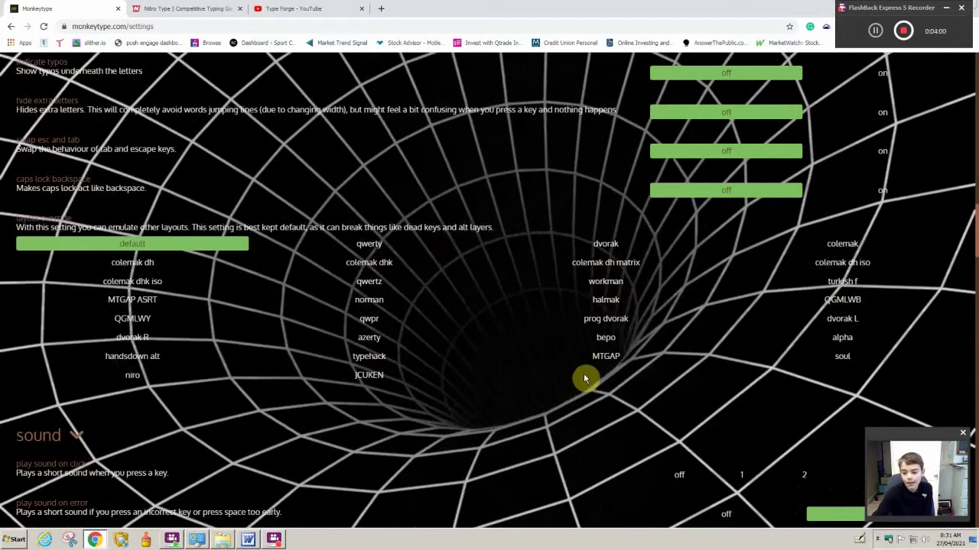
pyautogui.scroll(-7, 583, 375)
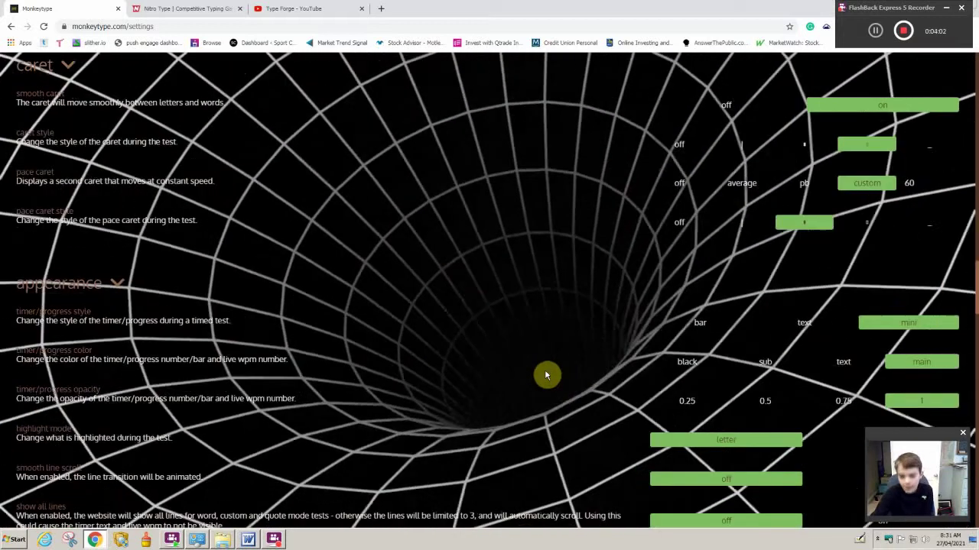
pyautogui.scroll(-3, 535, 412)
pyautogui.scroll(1, 524, 284)
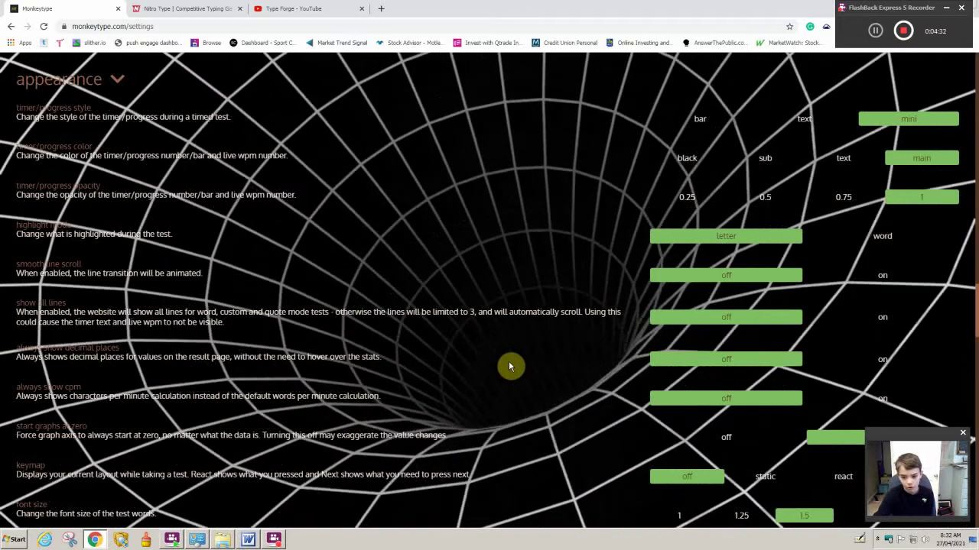
pyautogui.scroll(-6, 471, 355)
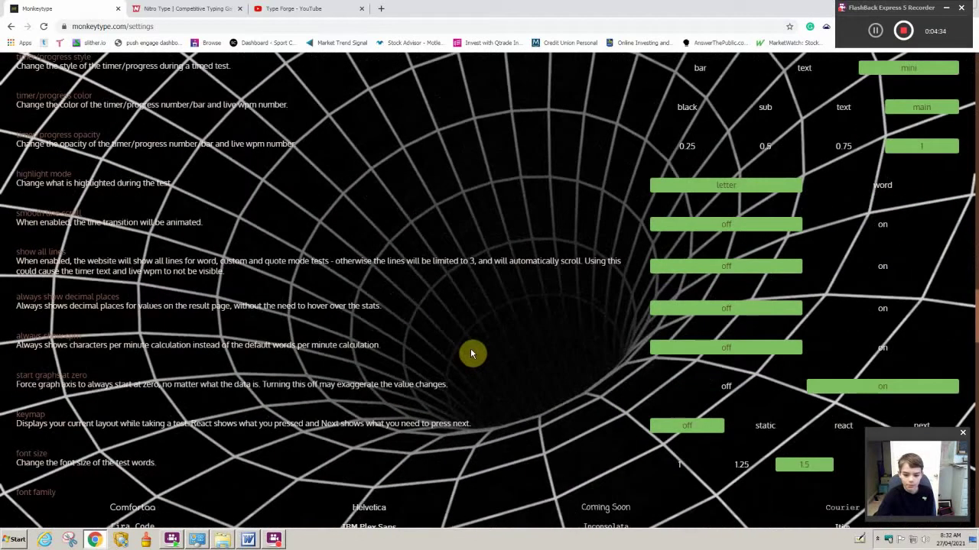
pyautogui.scroll(1, 503, 325)
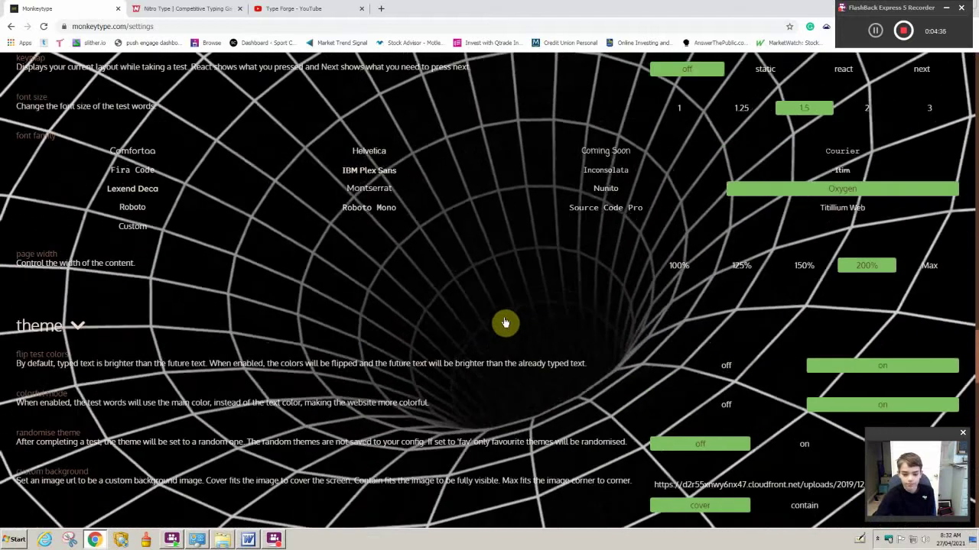
pyautogui.scroll(-3, 504, 325)
pyautogui.scroll(1, 506, 325)
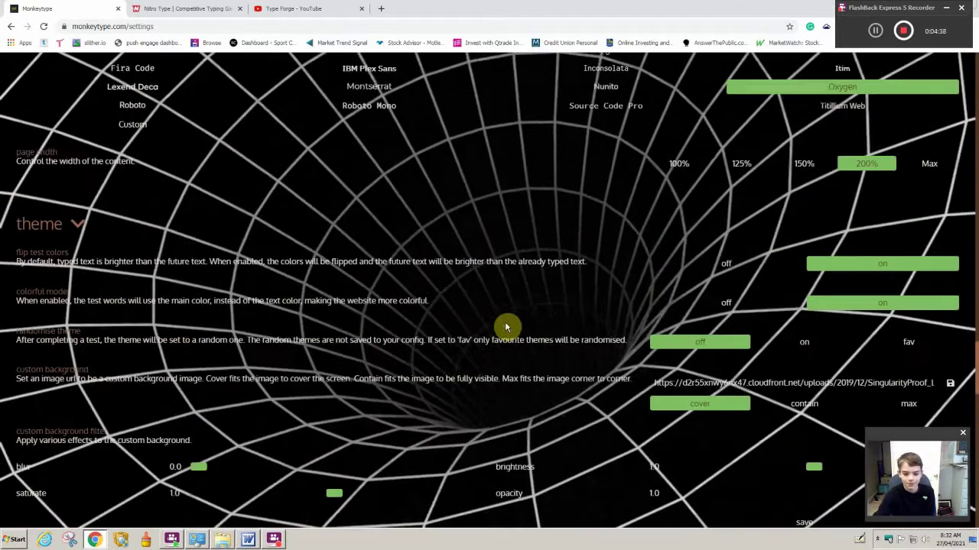
pyautogui.scroll(-4, 508, 328)
pyautogui.scroll(5, 439, 255)
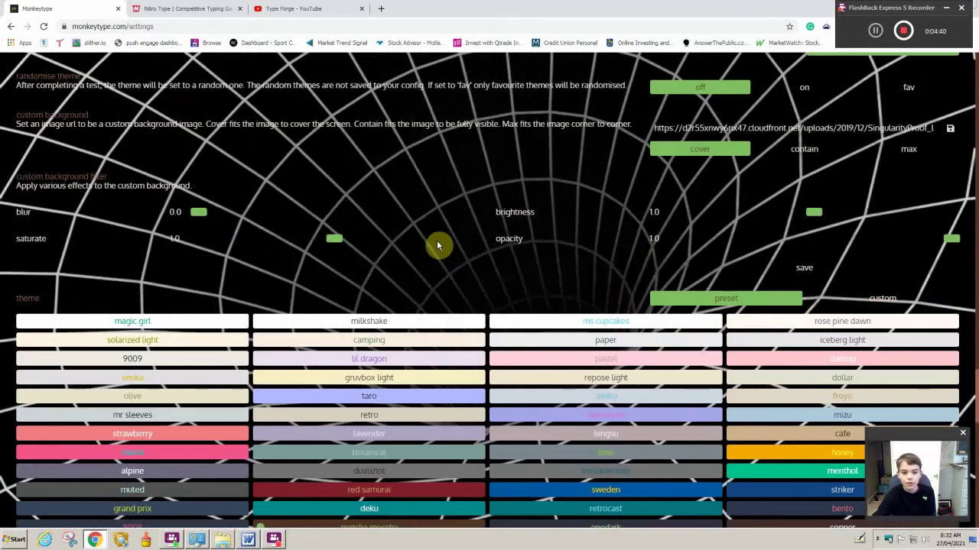
# Search Google for blueberry in a new tab.
pyautogui.click(381, 9)
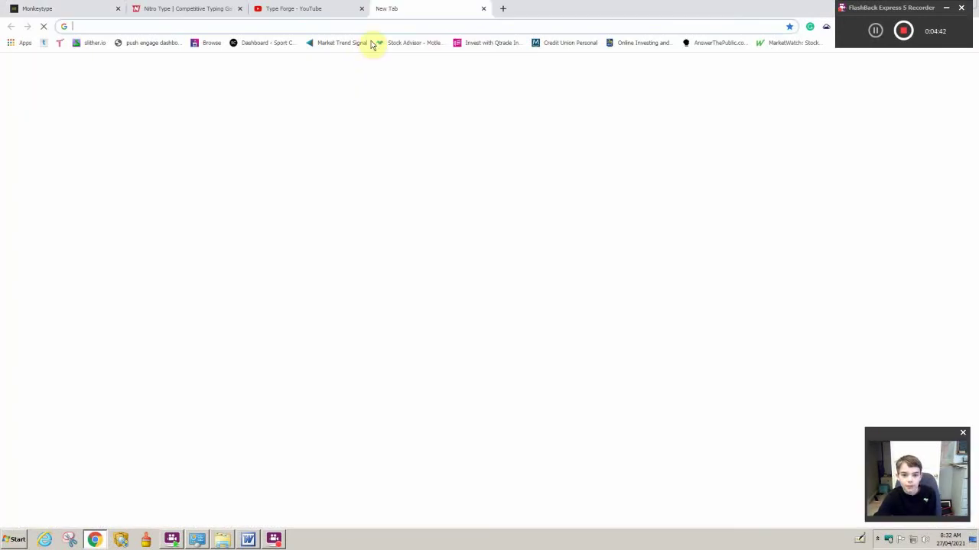
pyautogui.write('blue')
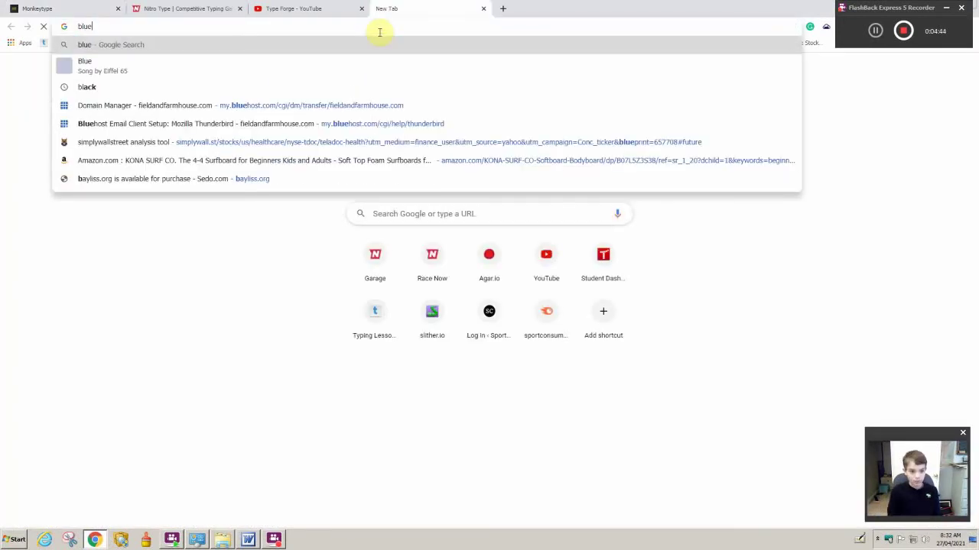
pyautogui.write('berry')
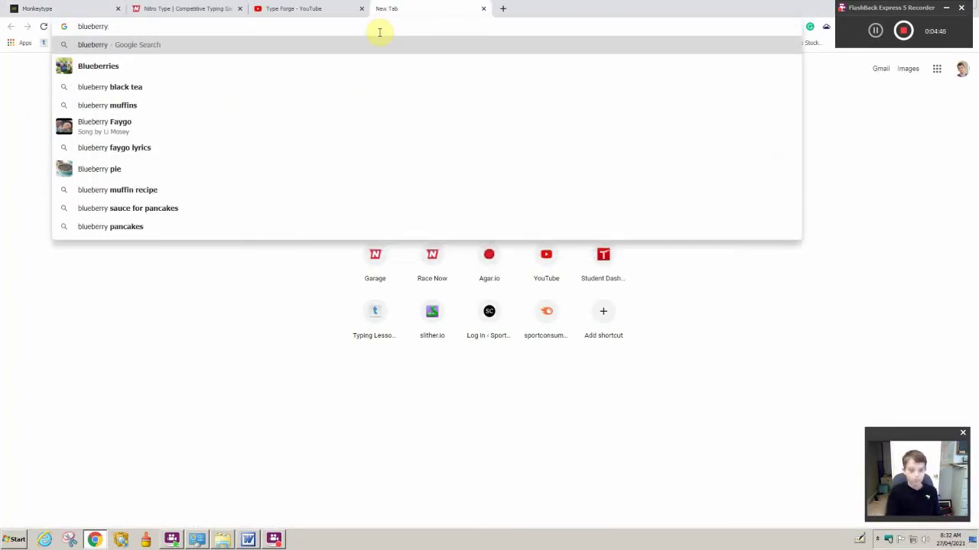
pyautogui.press('Return')
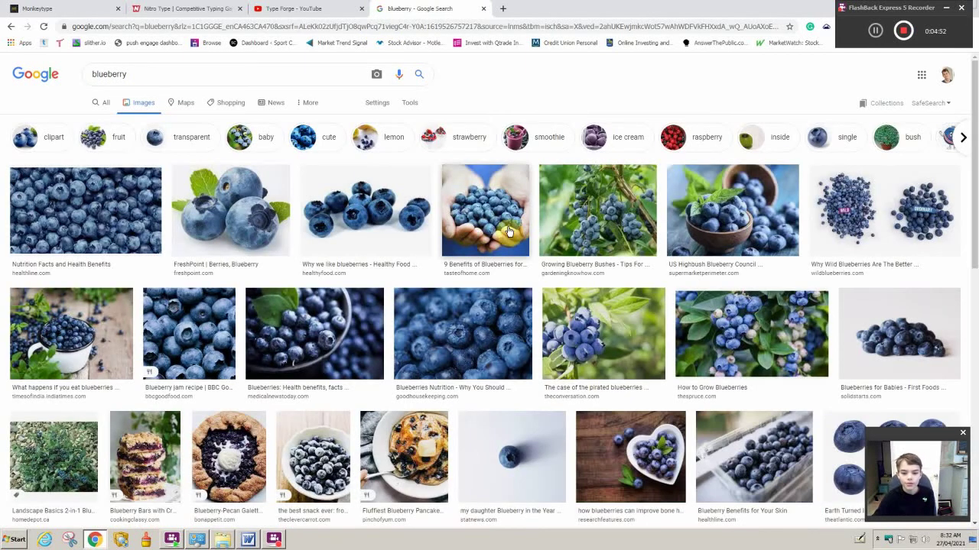
# Open the close-up blueberry photo in its own tab, view it, then close it.
pyautogui.rightClick(484, 331)
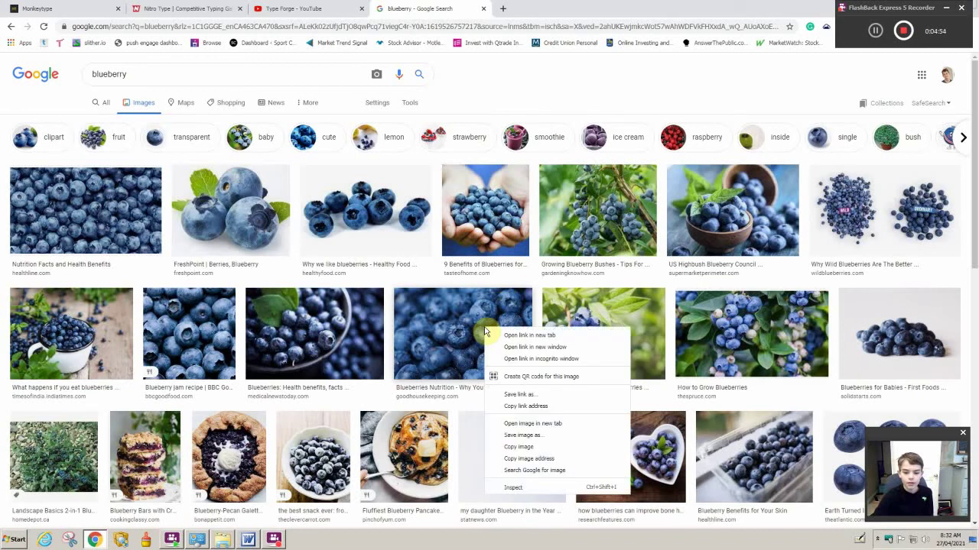
pyautogui.click(532, 423)
pyautogui.click(547, 16)
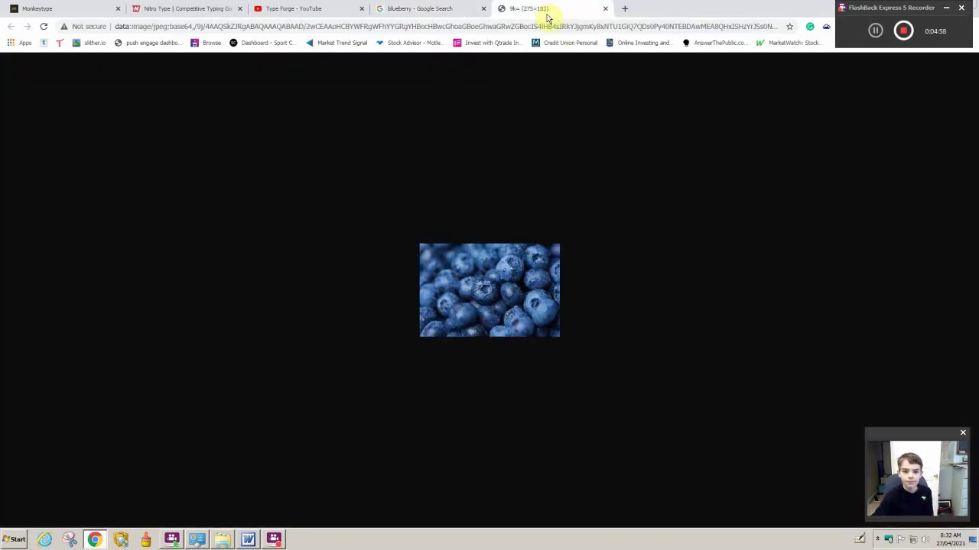
pyautogui.click(605, 10)
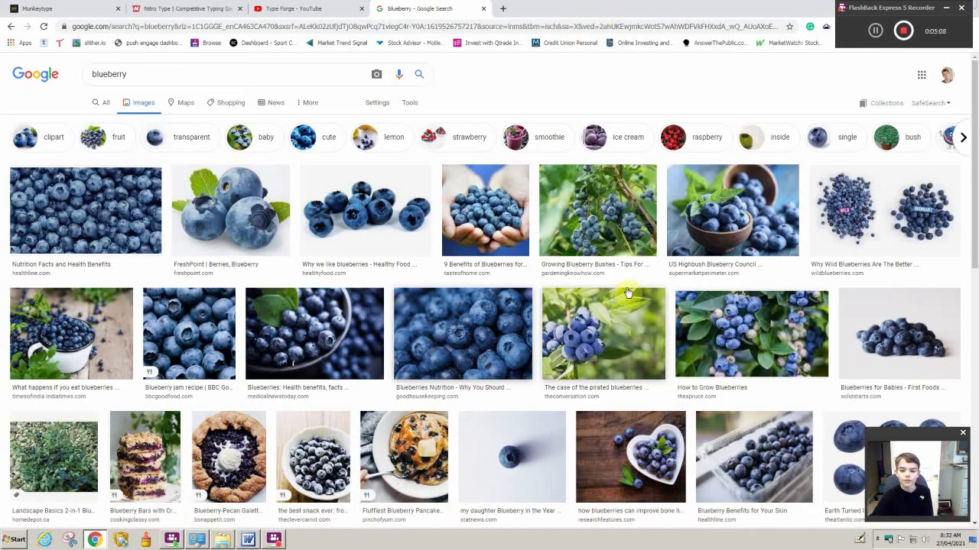
# Find the three-blueberries picture in Google Images and open it in its own tab.
pyautogui.scroll(-5, 607, 390)
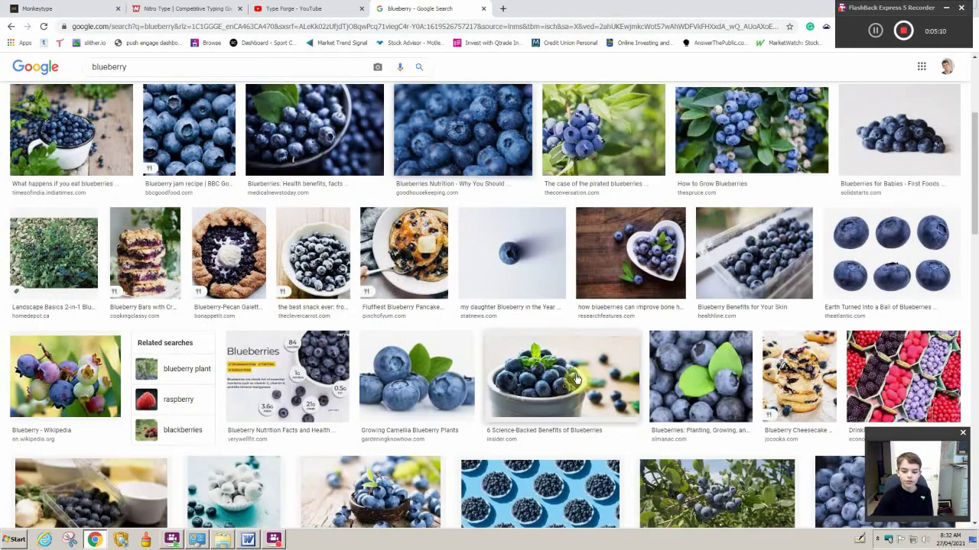
pyautogui.scroll(-1, 628, 391)
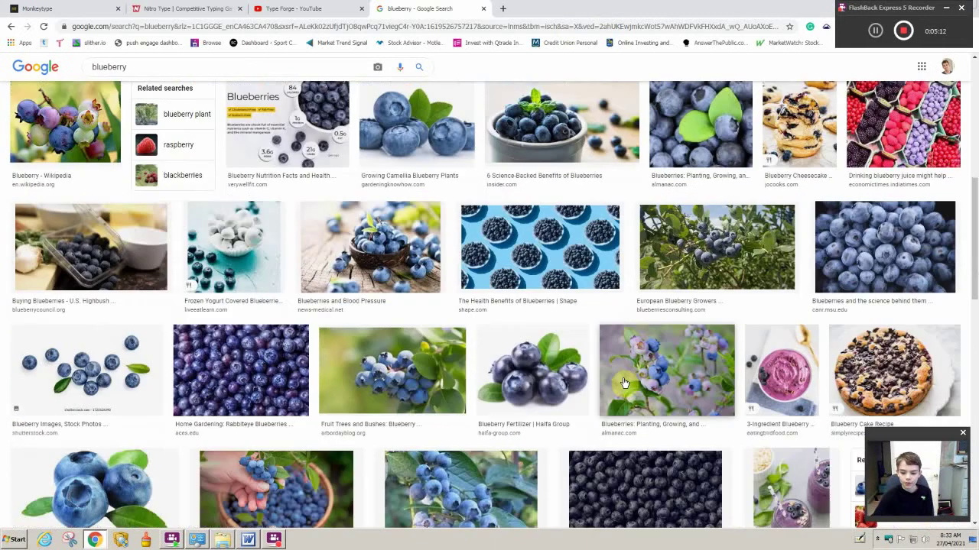
pyautogui.scroll(-1, 624, 383)
pyautogui.scroll(-3, 486, 428)
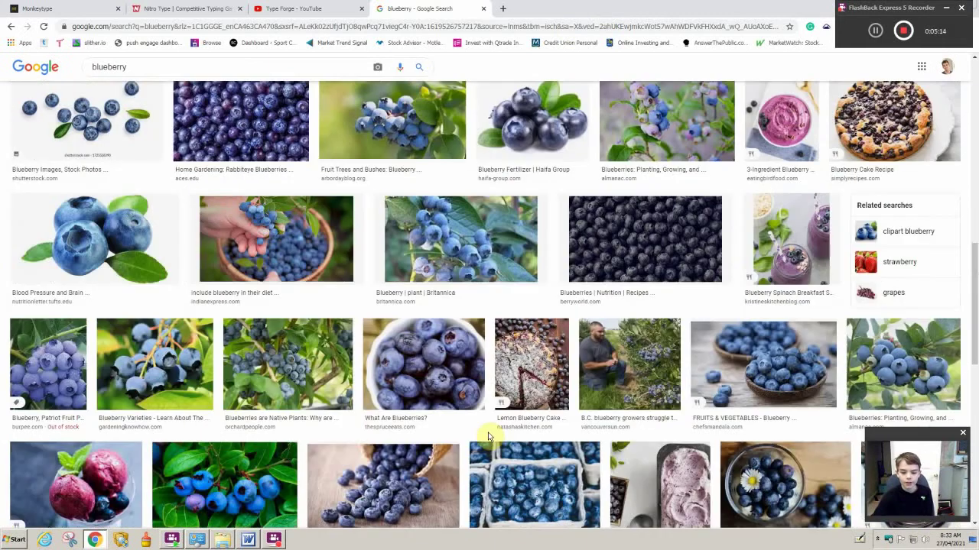
pyautogui.scroll(-1, 496, 430)
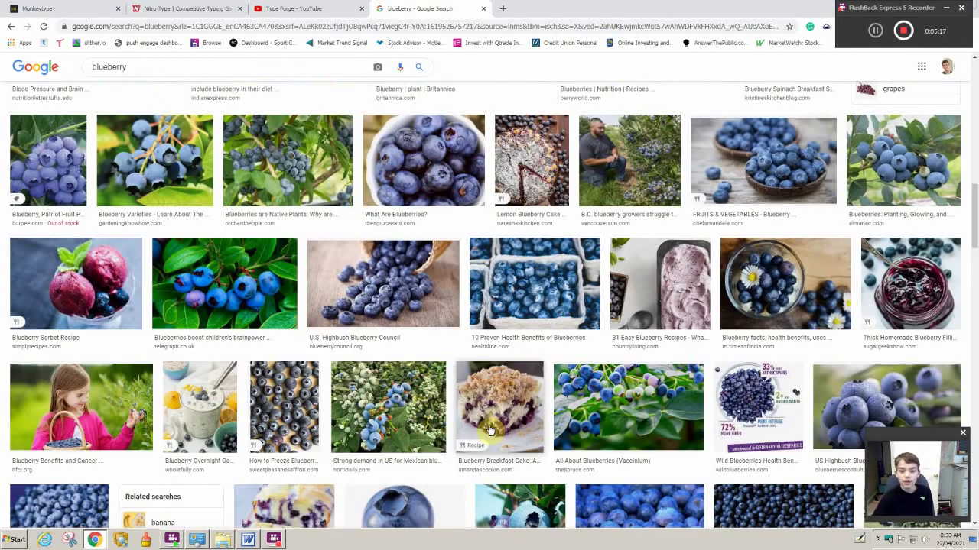
pyautogui.scroll(-1, 493, 430)
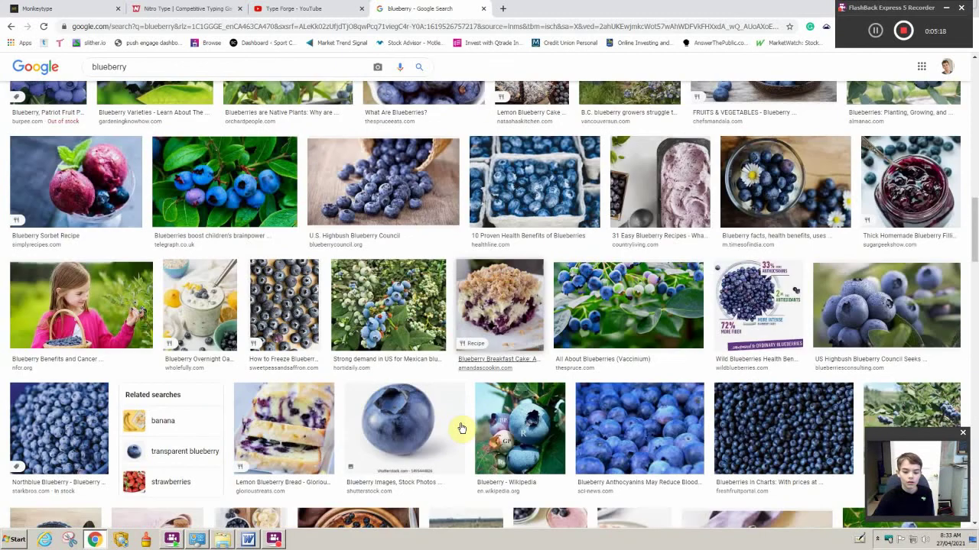
pyautogui.scroll(-2, 461, 429)
pyautogui.scroll(-4, 461, 432)
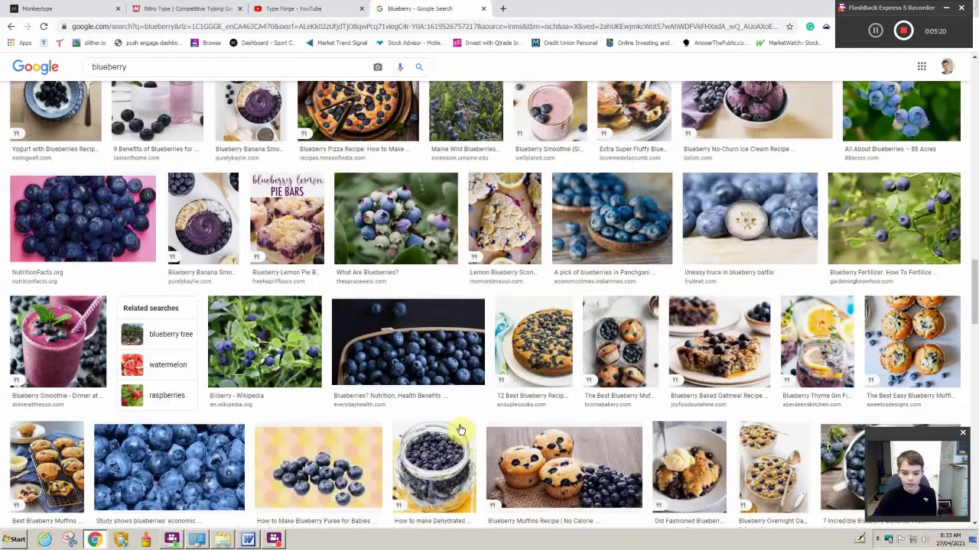
pyautogui.scroll(-6, 461, 430)
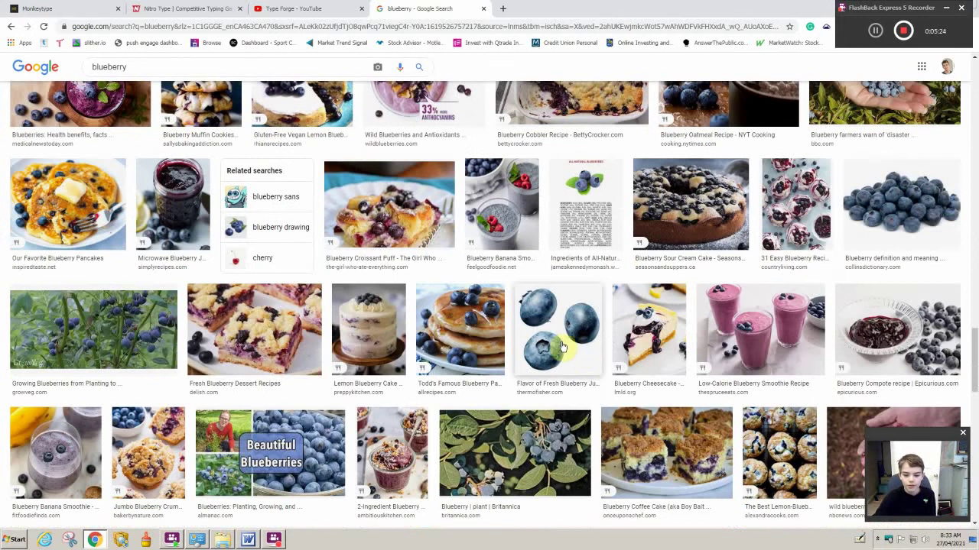
pyautogui.rightClick(566, 350)
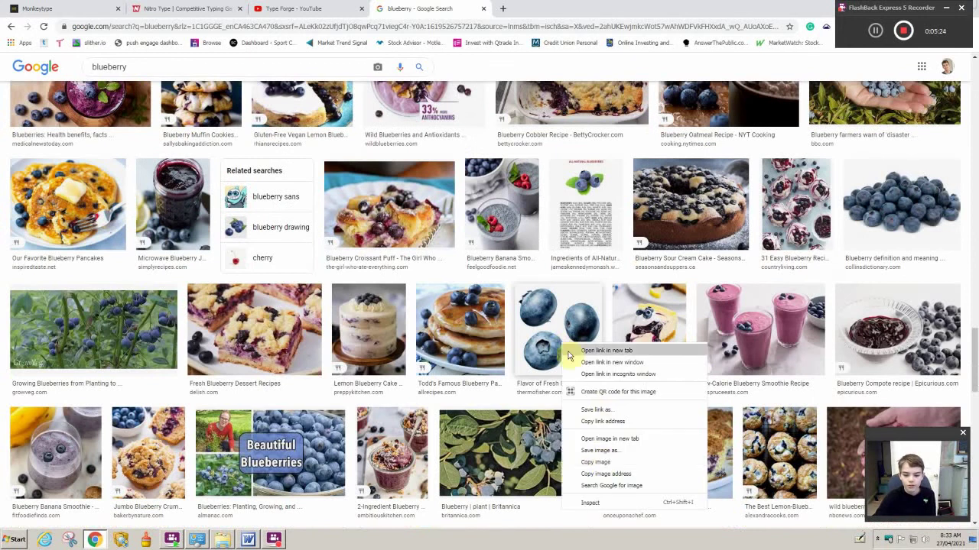
pyautogui.click(605, 439)
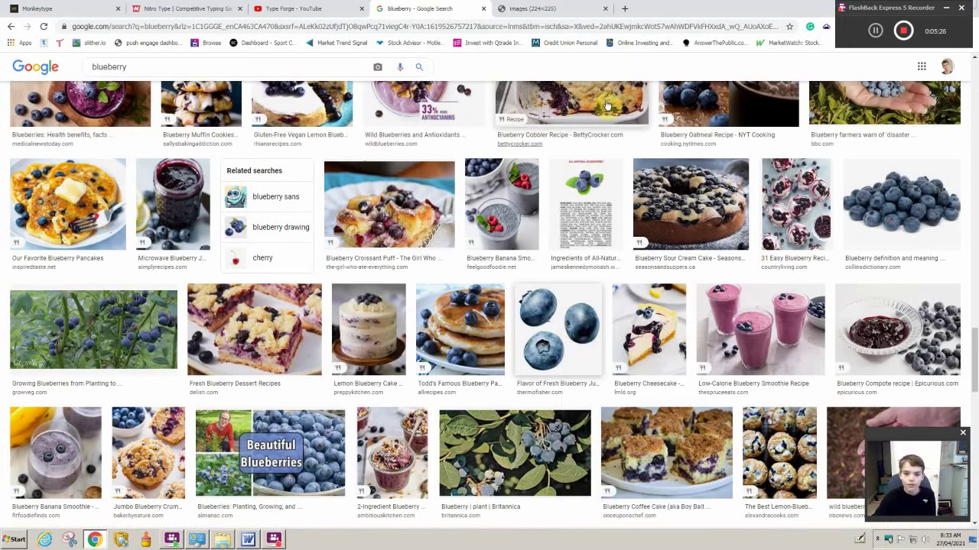
pyautogui.click(552, 13)
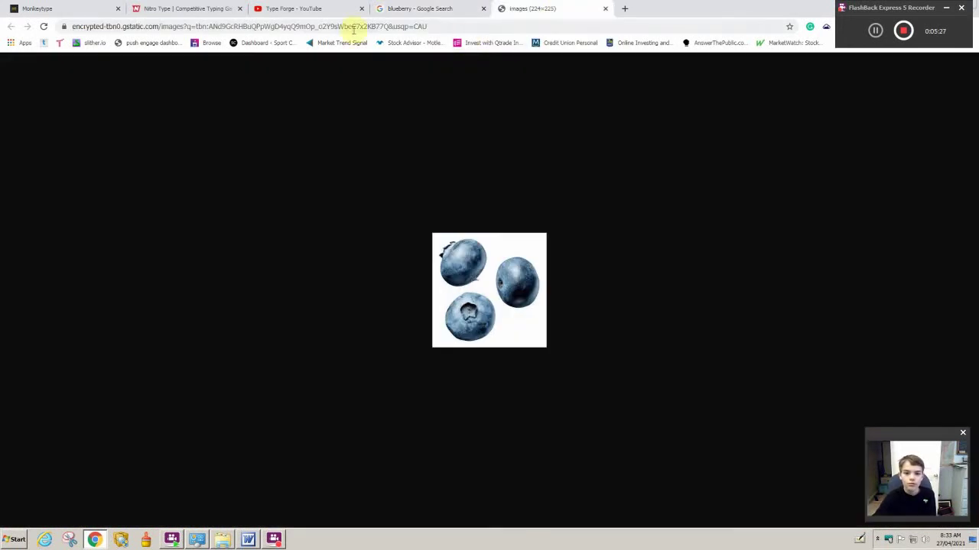
# Copy the blueberry picture's web address and go back to Monkeytype.
pyautogui.click(422, 26)
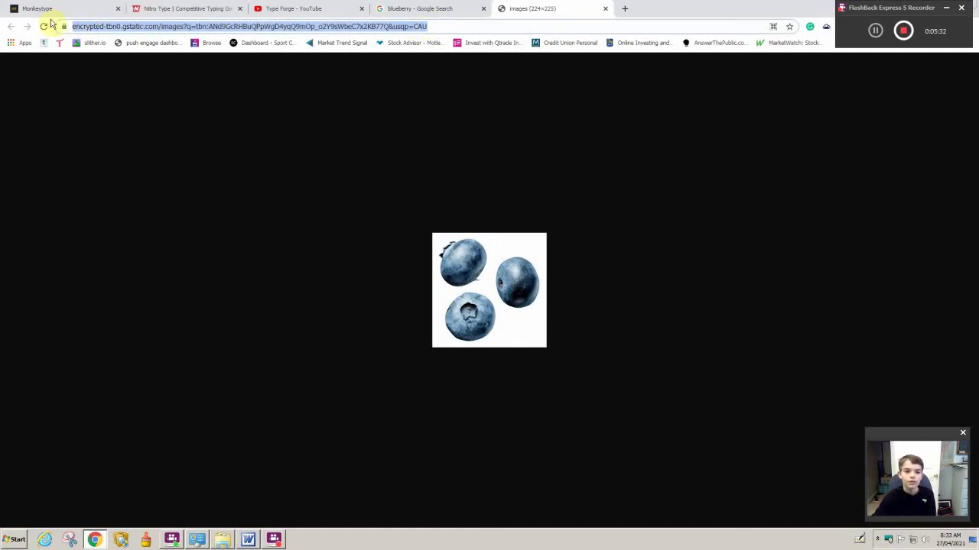
pyautogui.rightClick(97, 31)
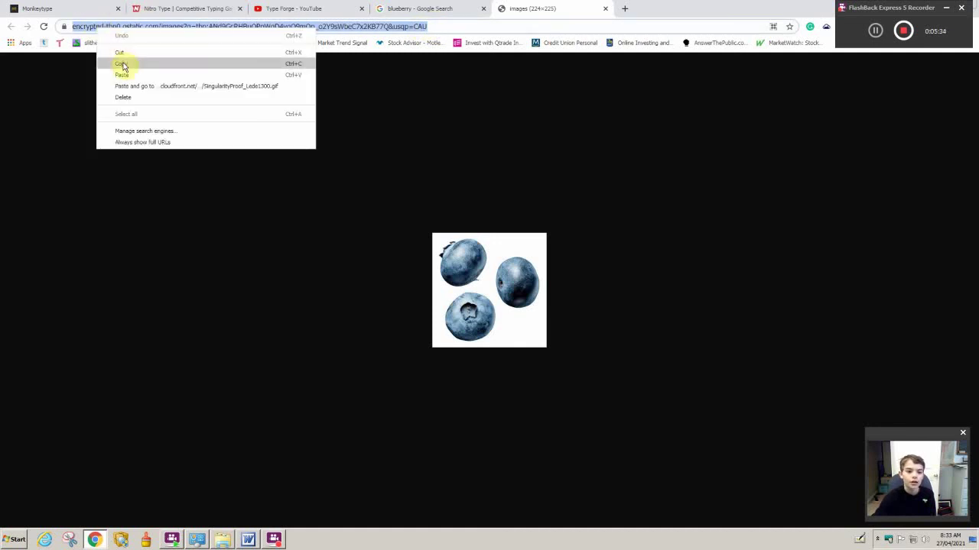
pyautogui.click(122, 65)
pyautogui.click(84, 11)
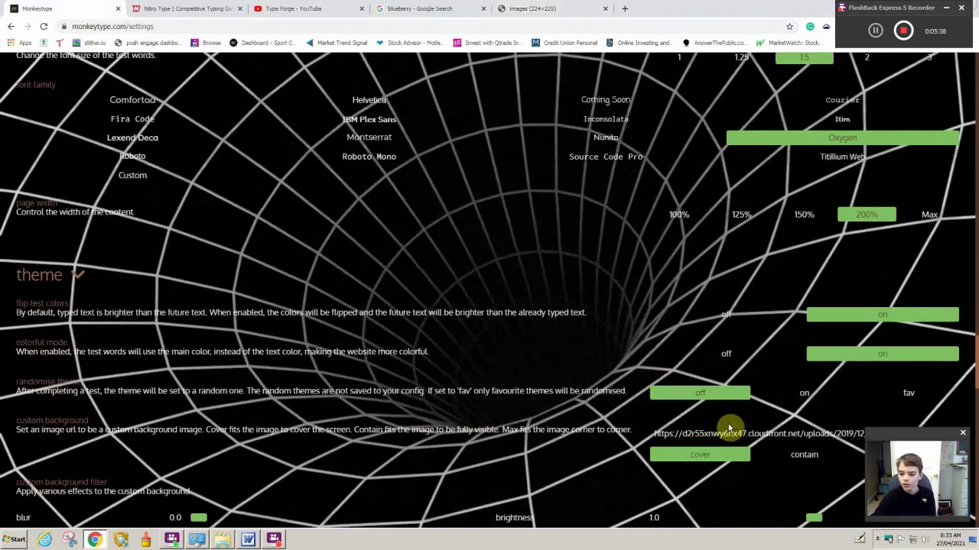
# Replace the black-hole GIF link with the pasted blueberry gstatic address and save the custom background.
pyautogui.click(659, 433)
pyautogui.hotkey('ctrl', 'a')
pyautogui.press('BackSpace')
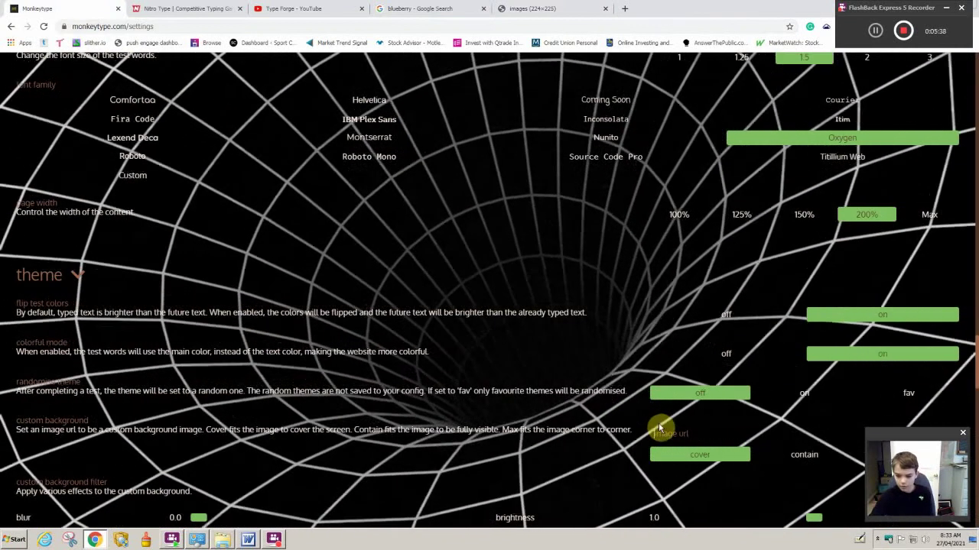
pyautogui.rightClick(660, 430)
pyautogui.click(691, 356)
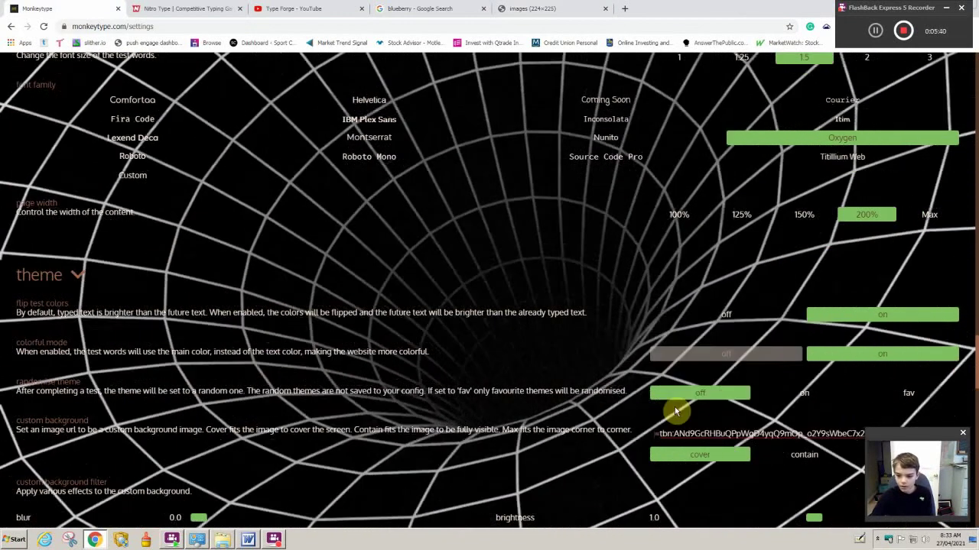
pyautogui.moveTo(922, 443); pyautogui.dragTo(921, 464)
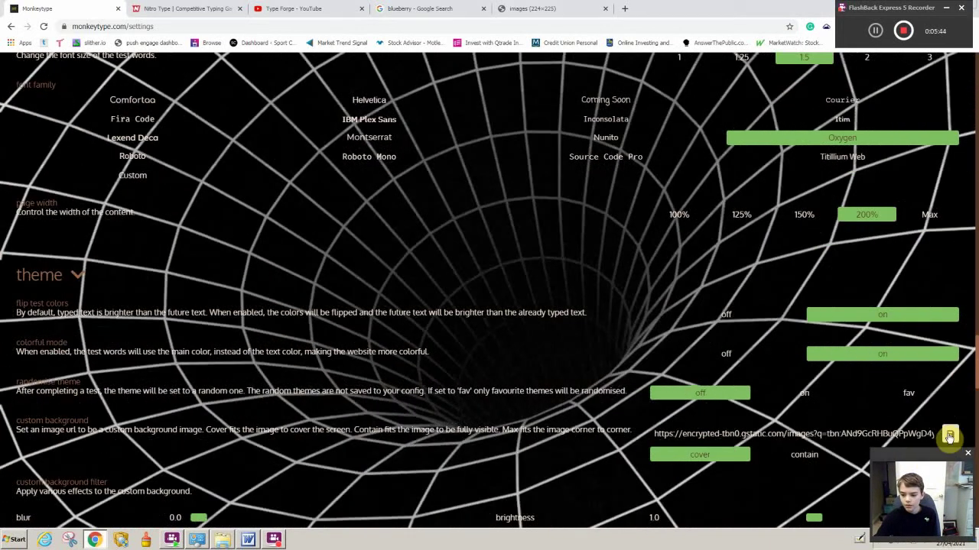
pyautogui.click(949, 435)
pyautogui.click(895, 92)
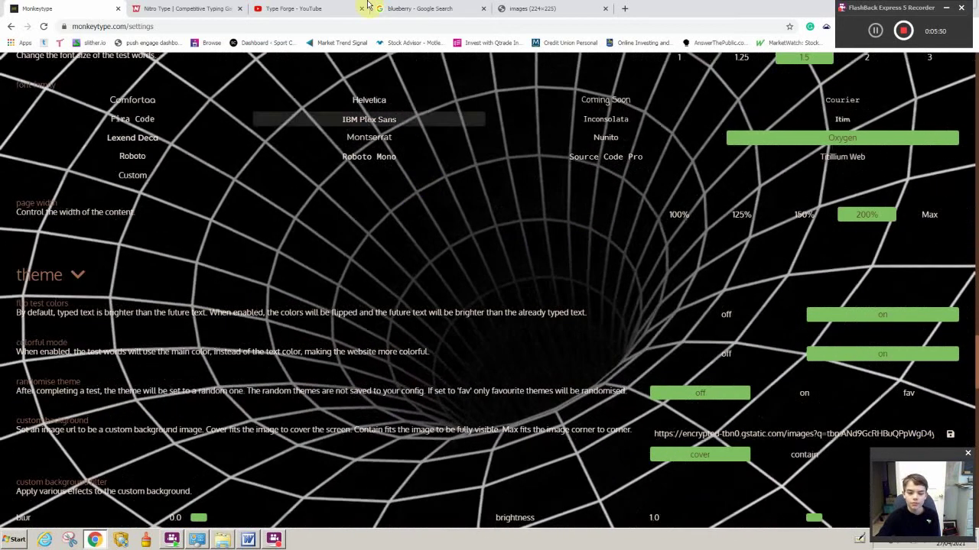
# Close the blueberry images (224×225) tab and switch back to the Monkeytype tab.
pyautogui.click(531, 8)
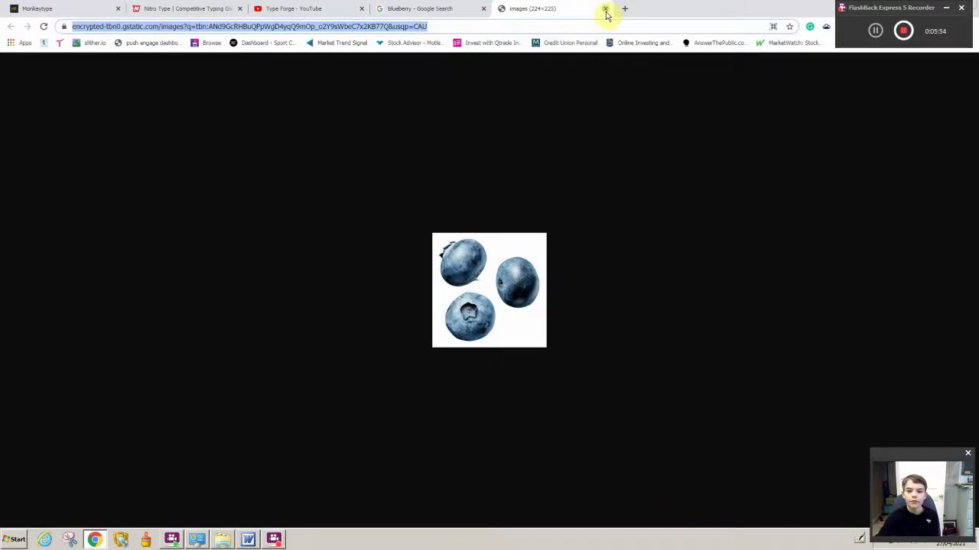
pyautogui.click(605, 10)
pyautogui.scroll(-4, 547, 231)
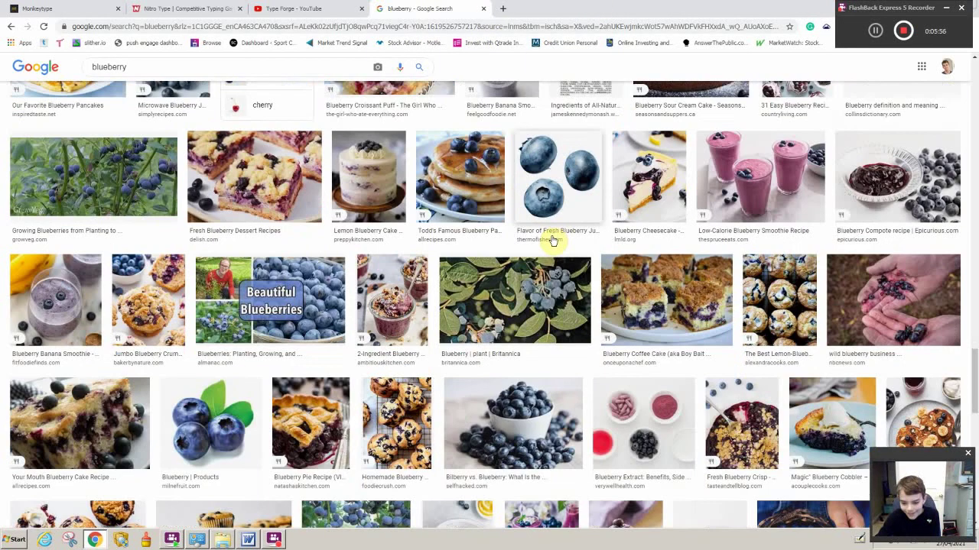
pyautogui.scroll(-3, 554, 288)
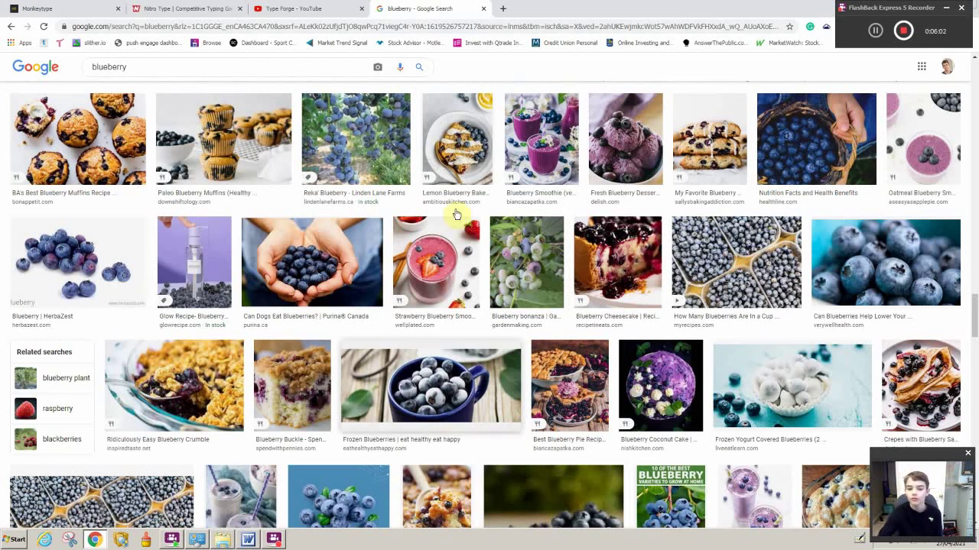
pyautogui.click(66, 9)
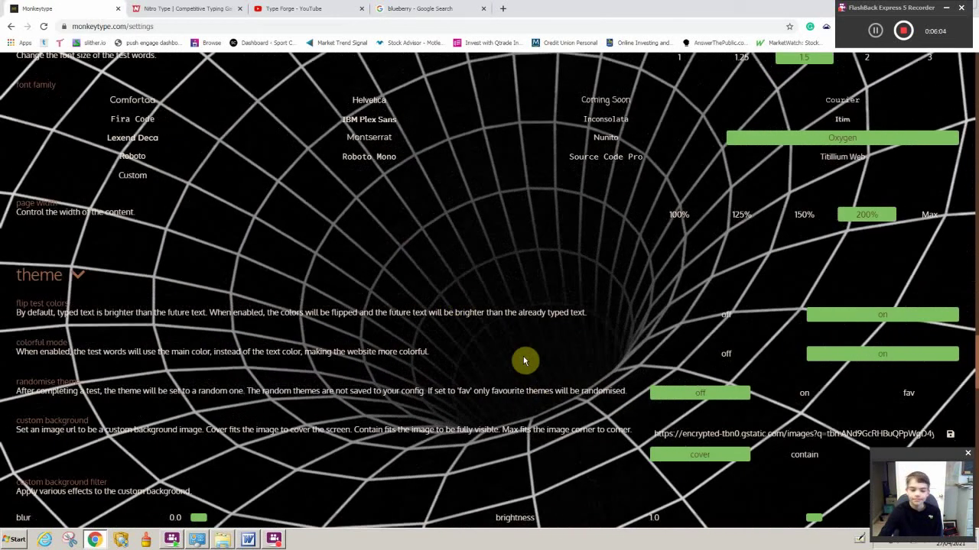